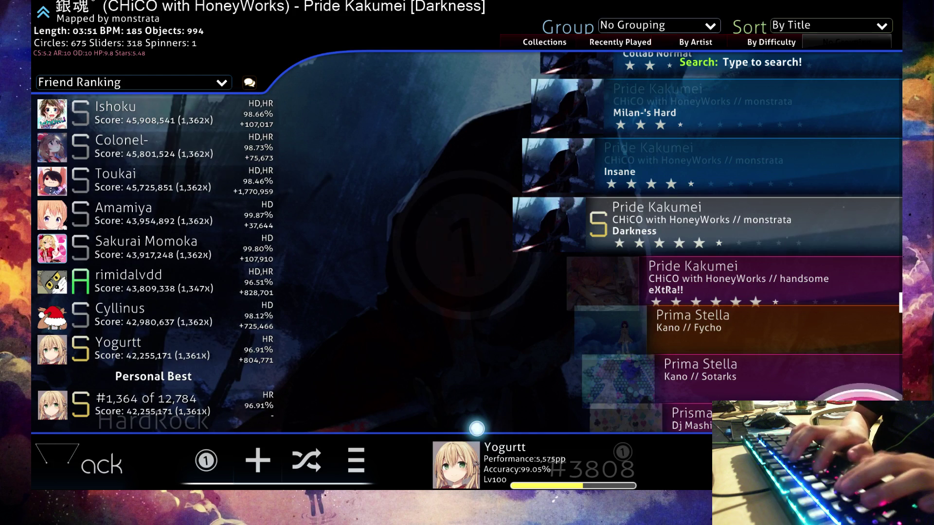
Start the Pride Kakumei [Darkness] map with HardRock from song select.
key("Return")
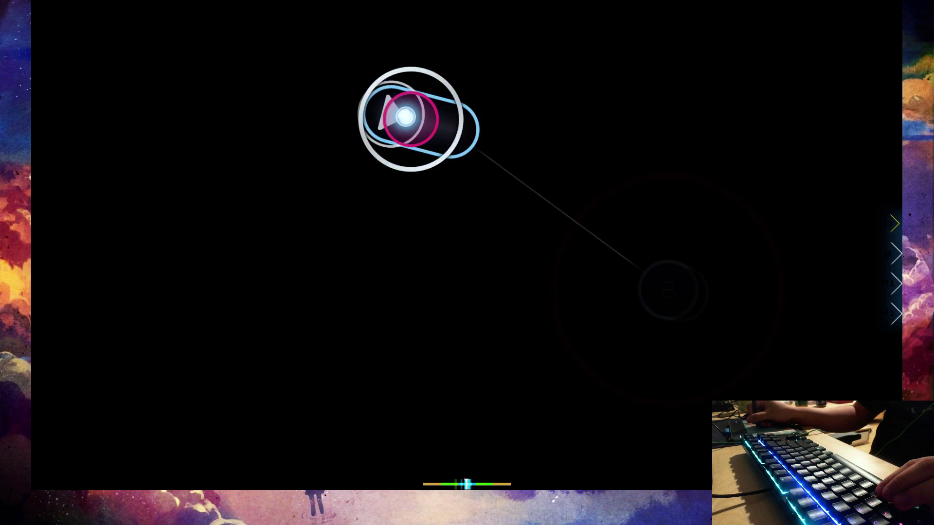
Clear the opening sliders and circles, including the curved slider, with Z/X taps.
key("x")
key("z")
key("x")
key("z")
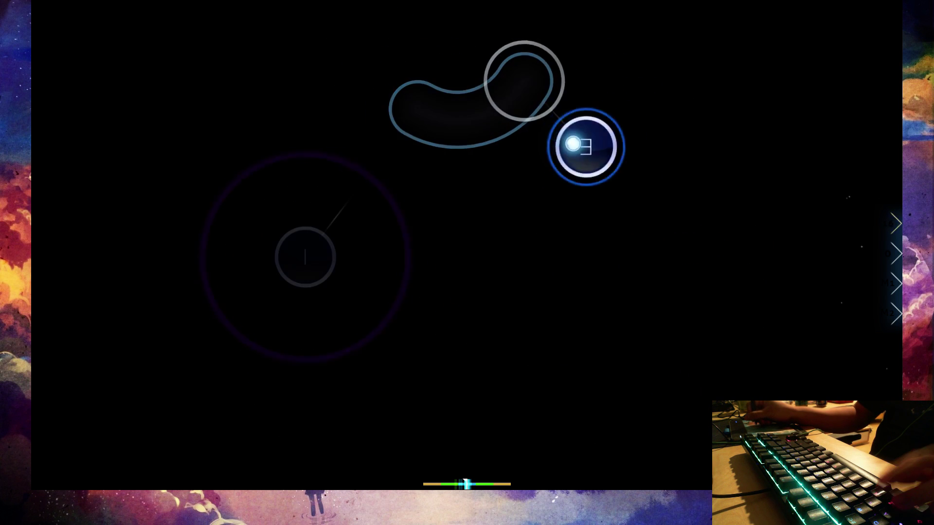
key("x")
key("z")
key("x")
key("z")
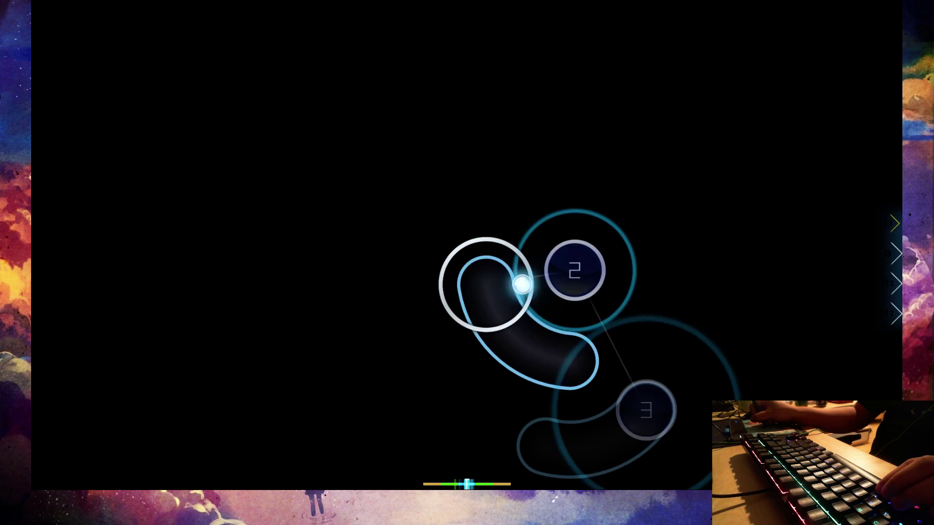
key("x")
key("z")
key("x")
key("z")
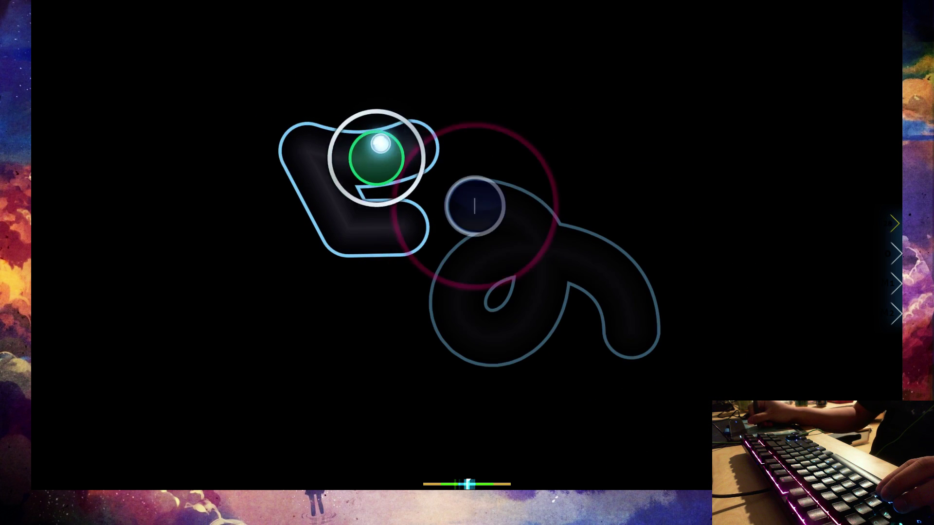
key("x")
Hit the following stream and its sliders in rhythm.
key("z")
key("x")
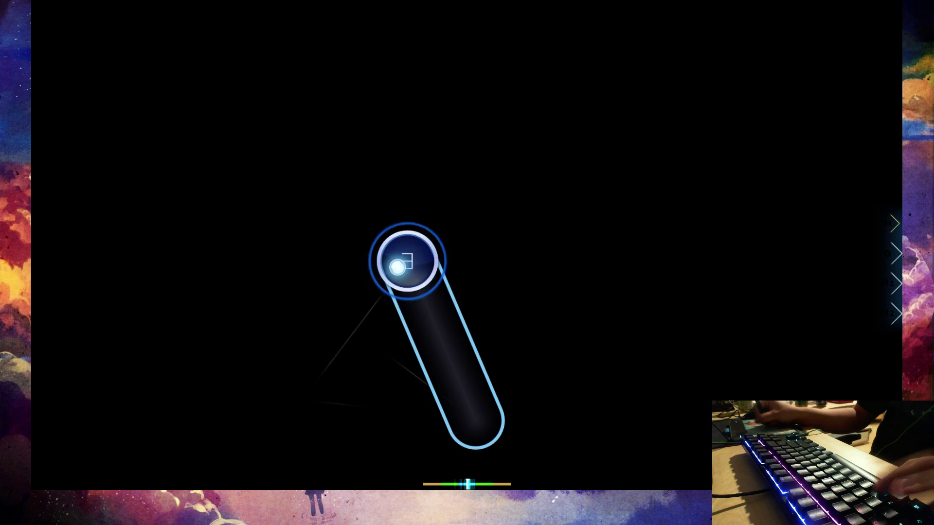
key("z")
key("x")
key("z")
key("x")
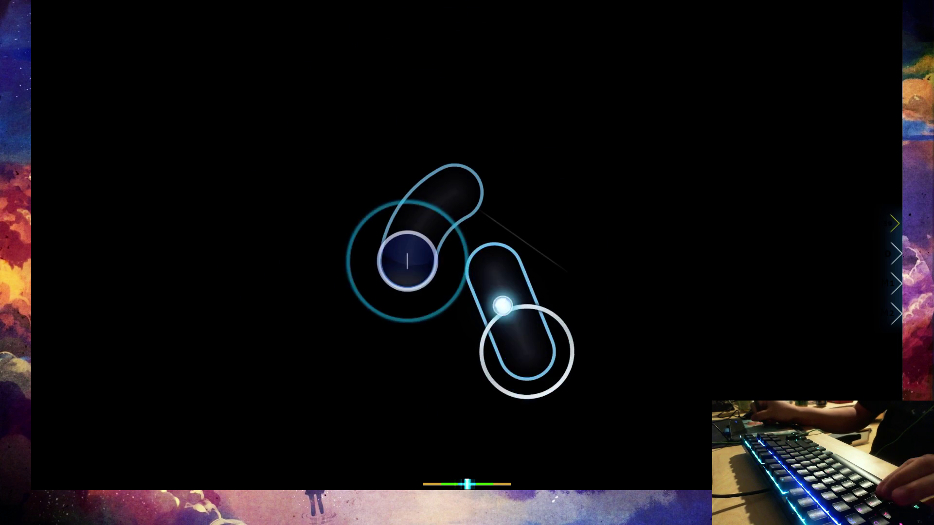
key("z")
key("x")
key("z")
key("x")
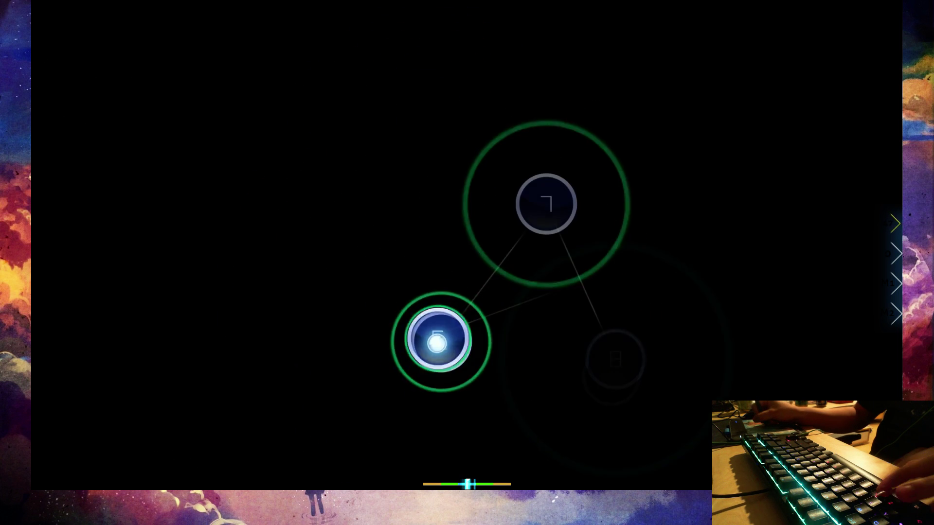
key("z")
key("x")
Play the next jump combo and slider, taking one 100 judgement.
key("z")
key("x")
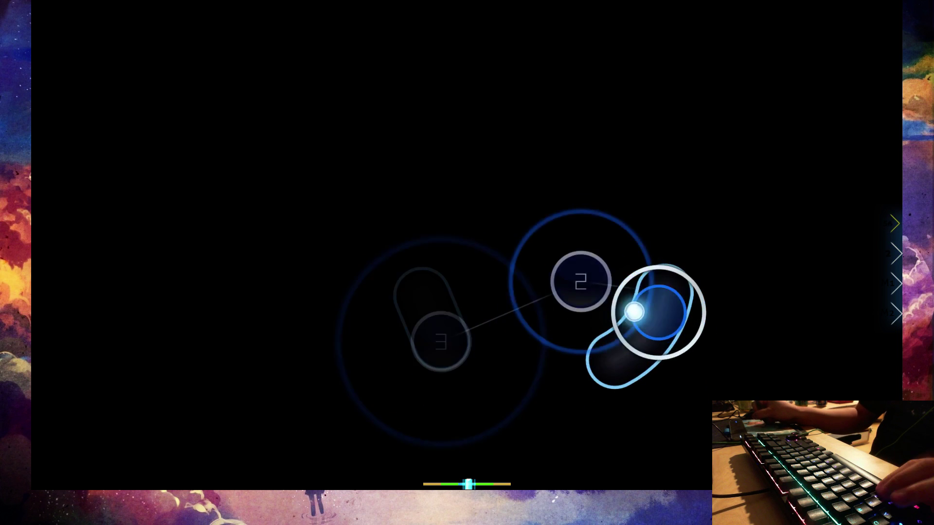
key("z")
key("x")
key("z")
key("x")
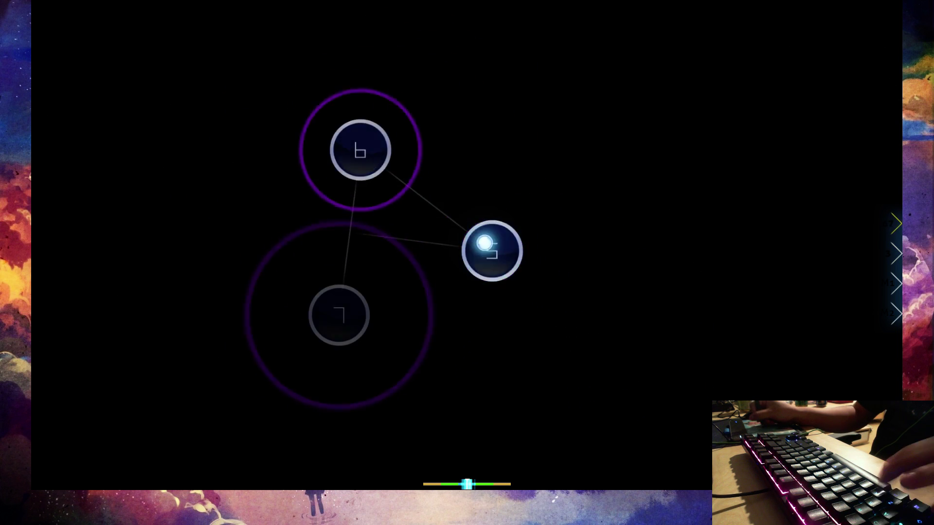
key("z")
key("x")
key("z")
key("x")
key("z")
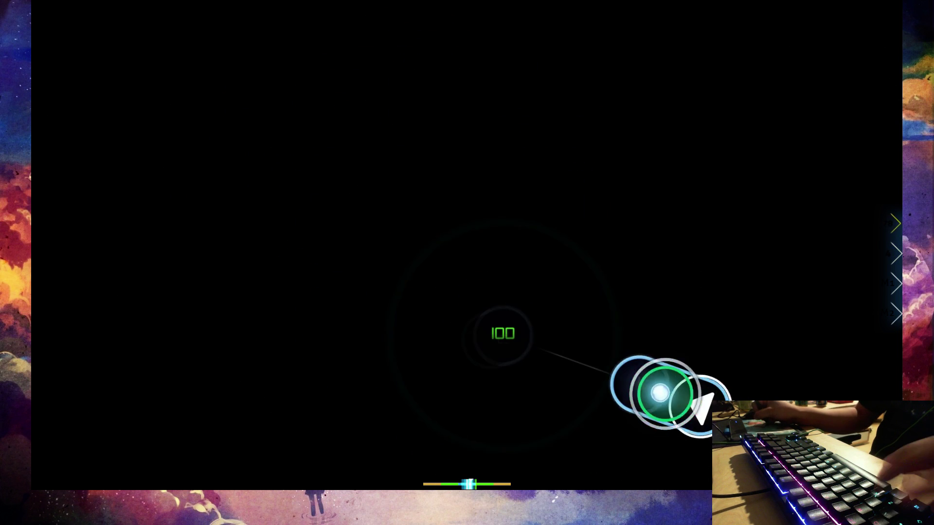
key("x")
Clear the longer jump combos, slider 3 and the closing bursts.
key("z")
key("x")
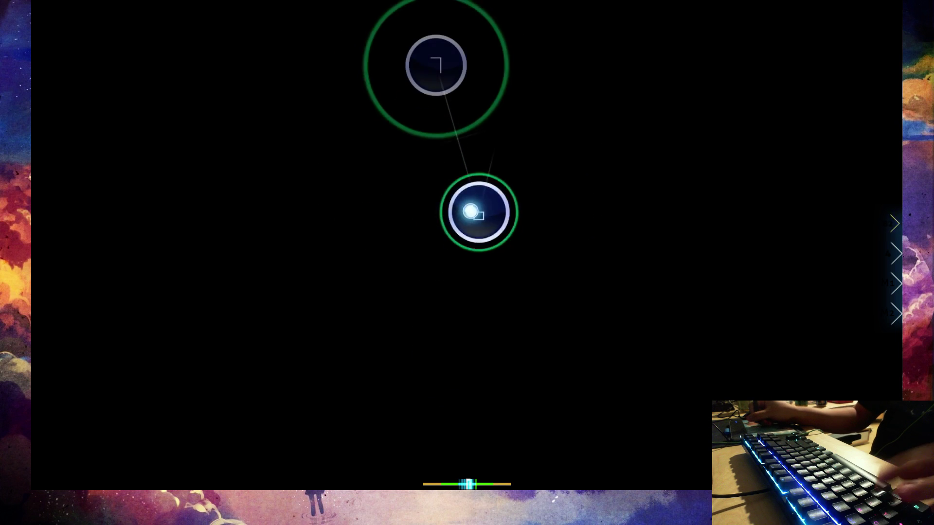
key("z")
key("x")
key("z")
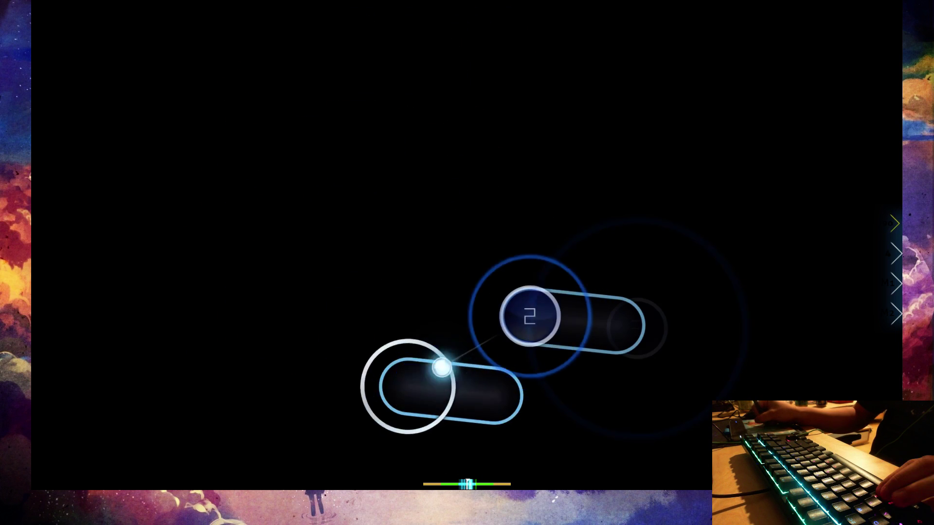
key("x")
key("z")
key("x")
key("z")
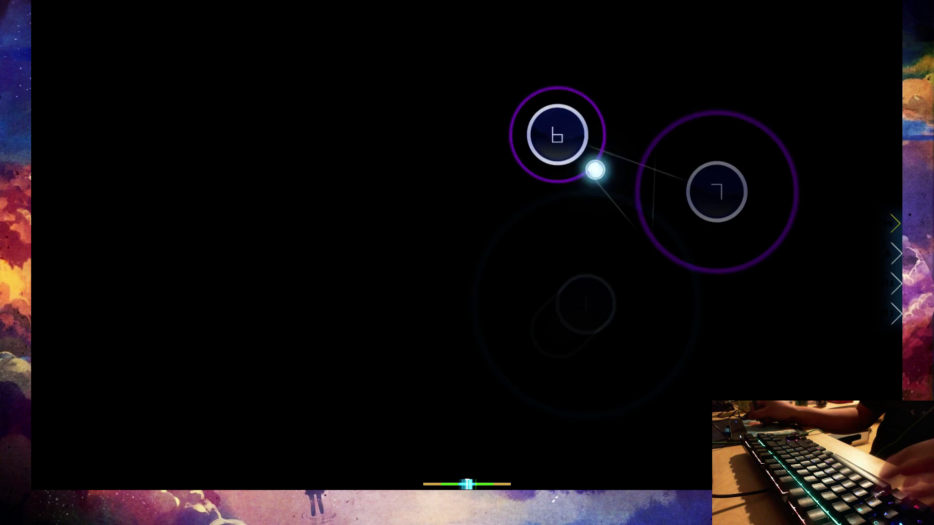
key("x")
key("z")
key("x")
key("z")
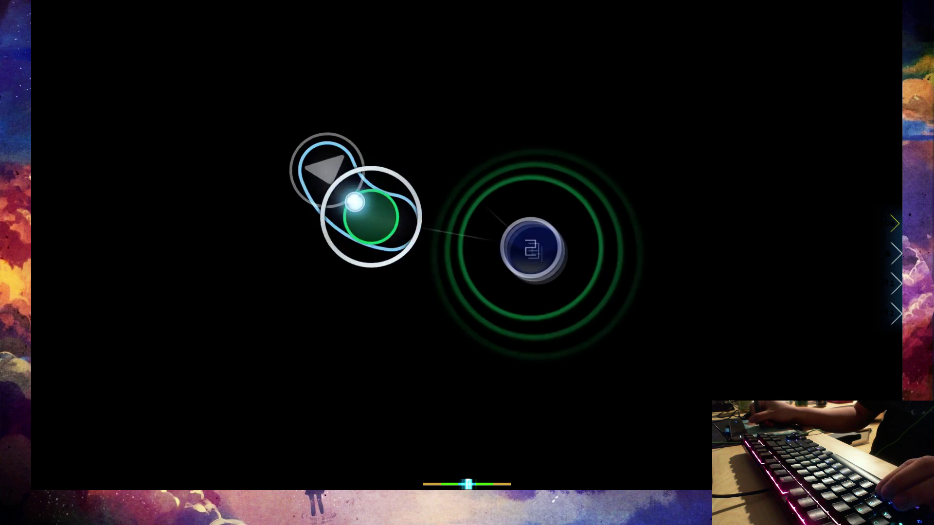
key("x")
key("z")
key("x")
key("z")
key("x")
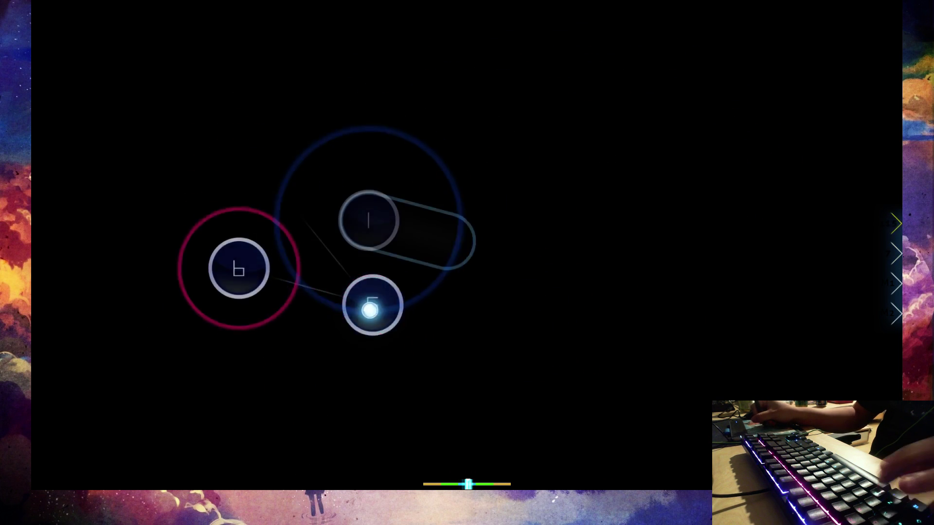
key("z")
key("x")
key("z")
key("x")
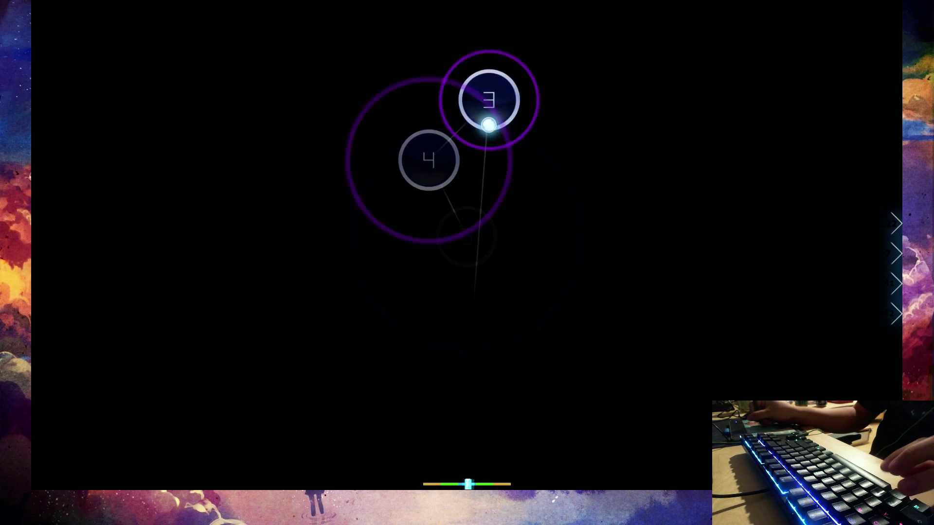
Hit circle 4, follow slider 5 and the curved slider after circle 6, taking one 100.
key("z")
key("x")
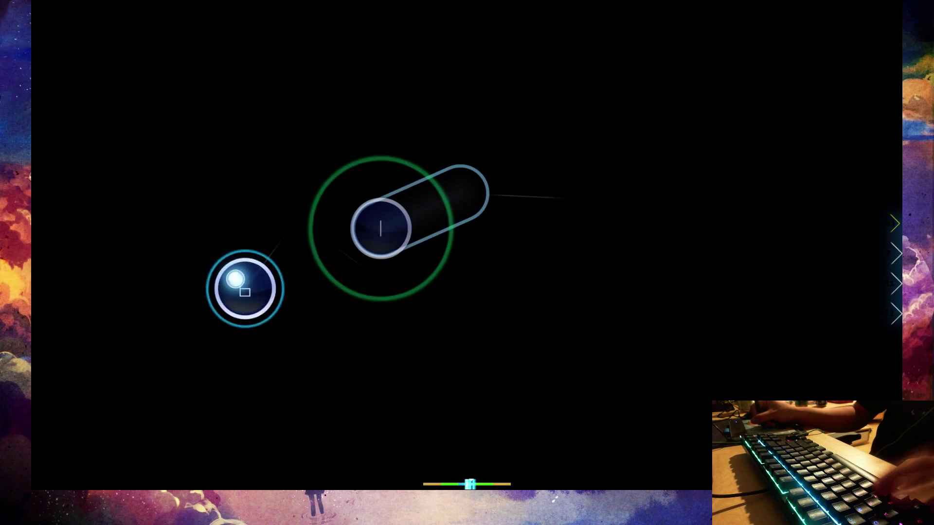
key("z")
key("x")
key("z")
key("x")
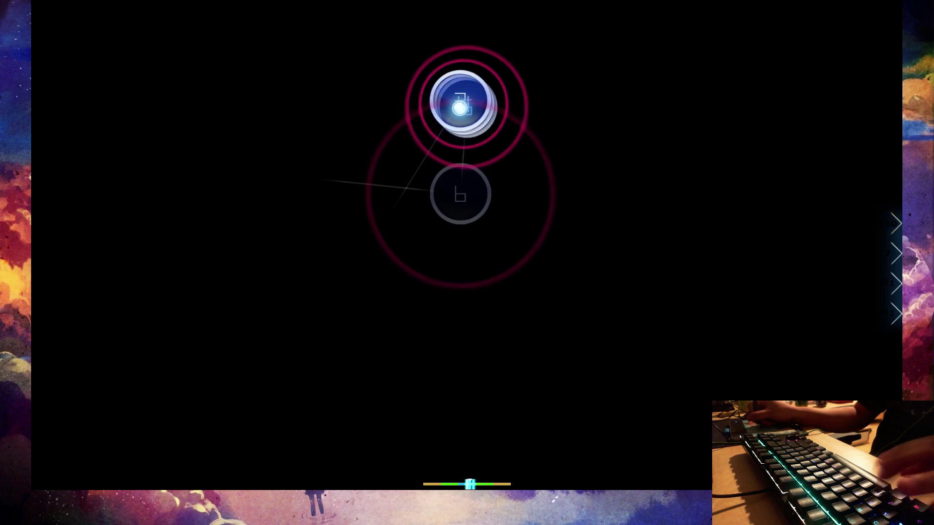
key("z")
key("x")
key("z")
key("x")
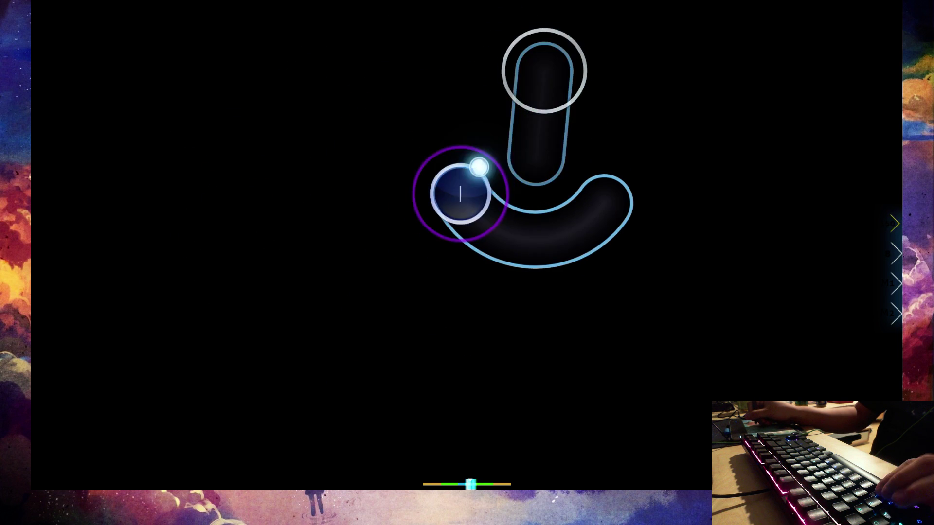
key("z")
key("x")
Clear stream circles 4–6, the new combo's circles 2–3 and the straight slider.
key("z")
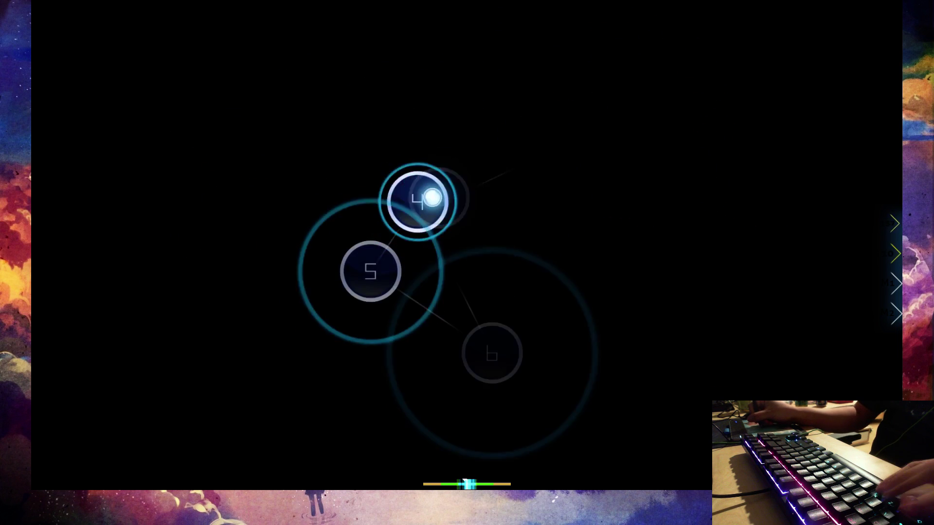
key("x")
key("z")
key("x")
key("z")
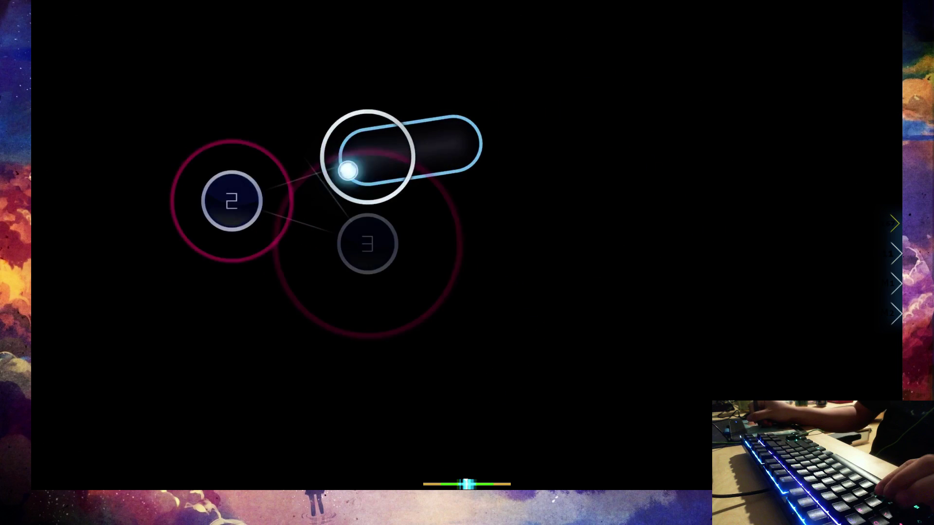
key("x")
key("z")
key("x")
key("z")
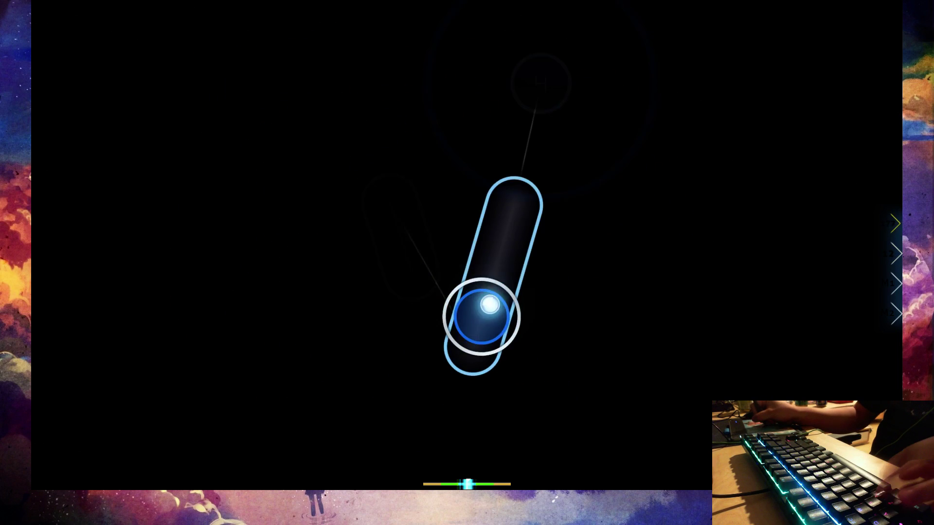
key("x")
key("z")
key("x")
Follow sliders 3 and 4, hit circle 5, and catch the next slider heads.
key("z")
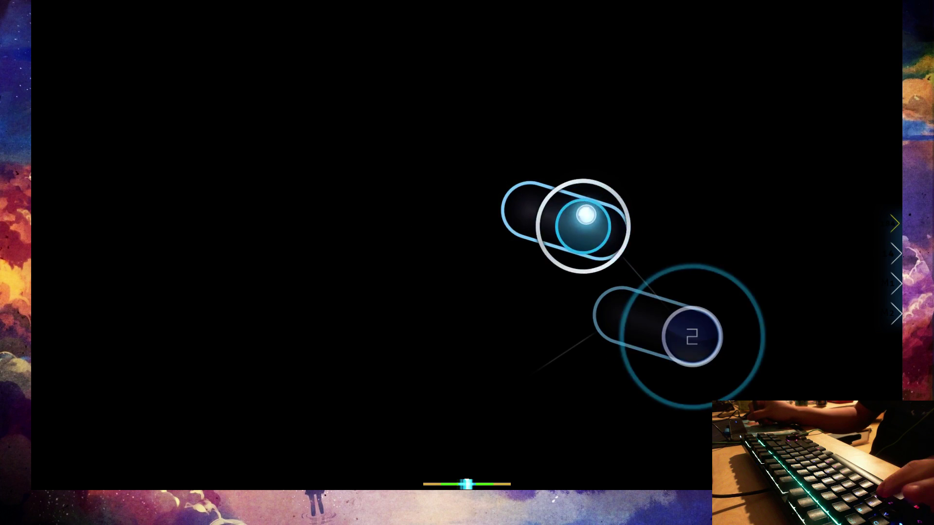
key("x")
key("z")
key("x")
key("z")
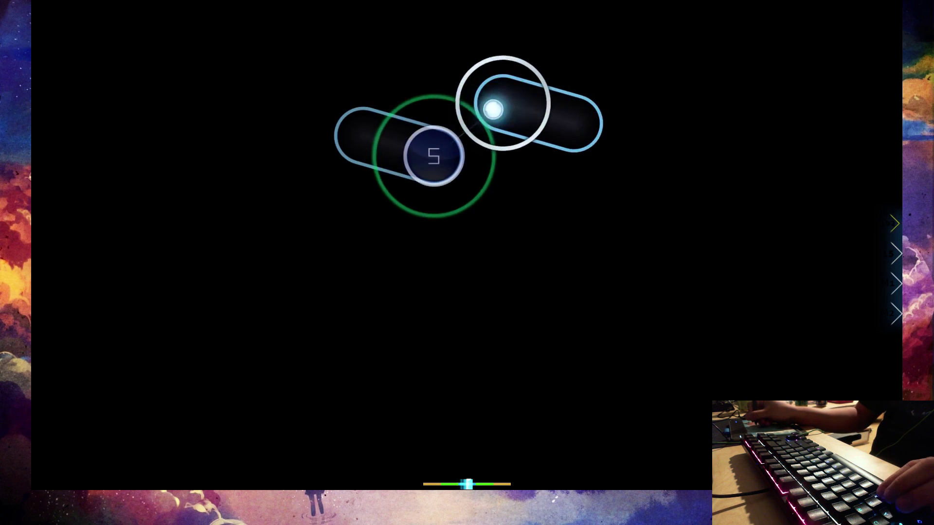
key("x")
key("z")
key("x")
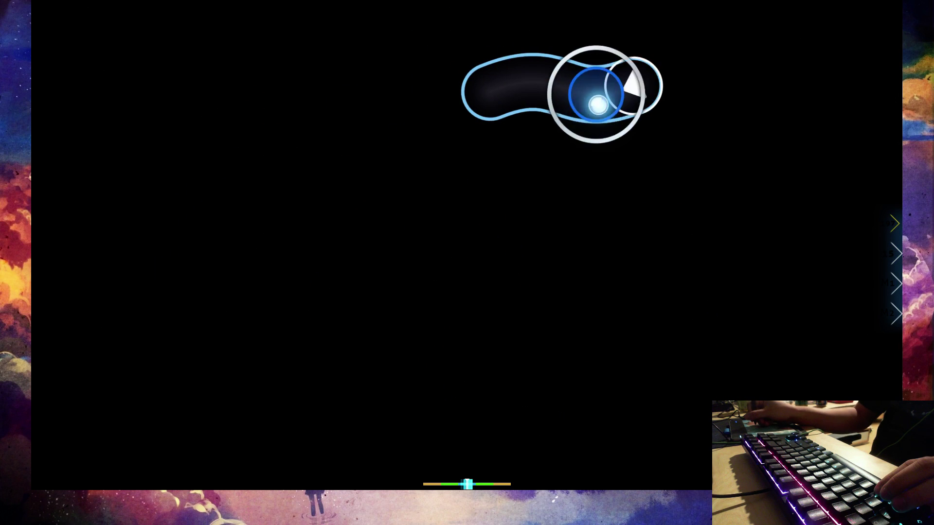
Hit combo circles 2 and 3, follow the new slider, then tap circles 4 and 3.
key("z")
key("x")
key("z")
key("x")
key("z")
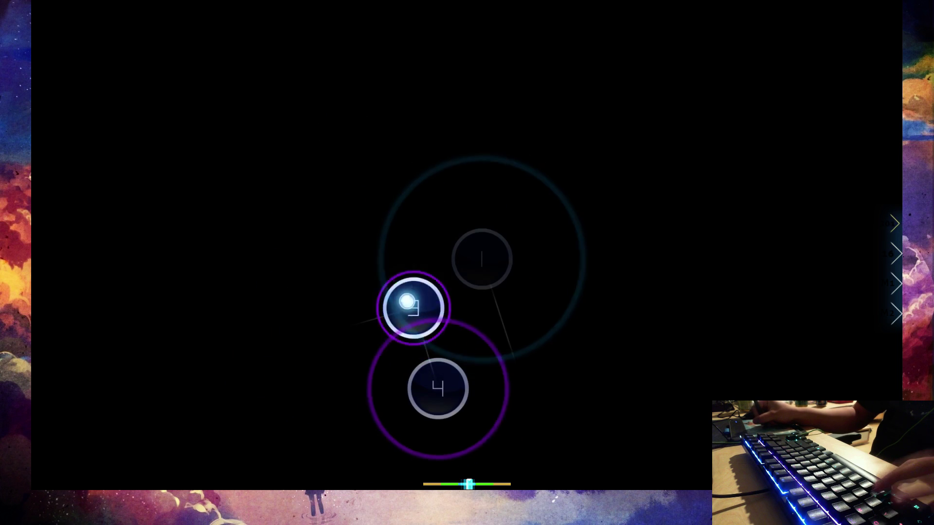
key("x")
key("z")
Clear the stacked sliders 3 and 4 with their circles, then start the next slider.
key("x")
key("z")
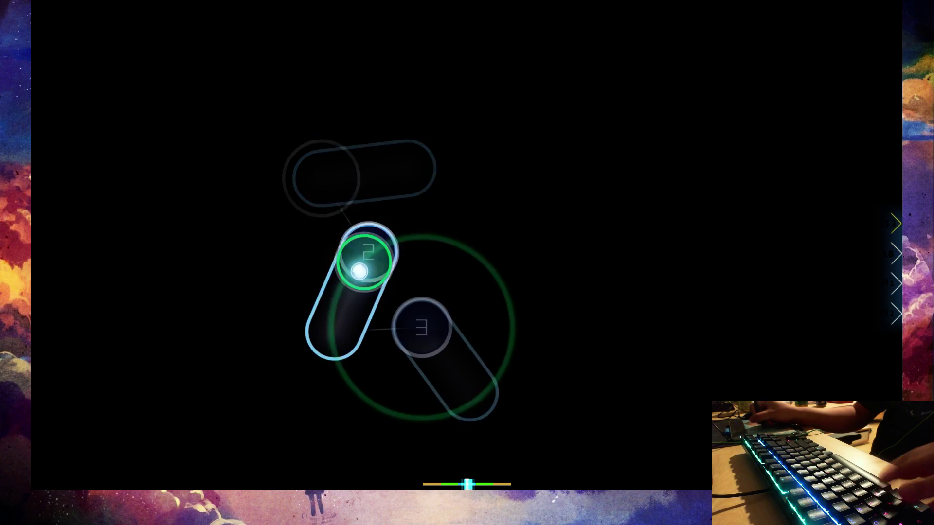
key("x")
key("z")
key("x")
key("z")
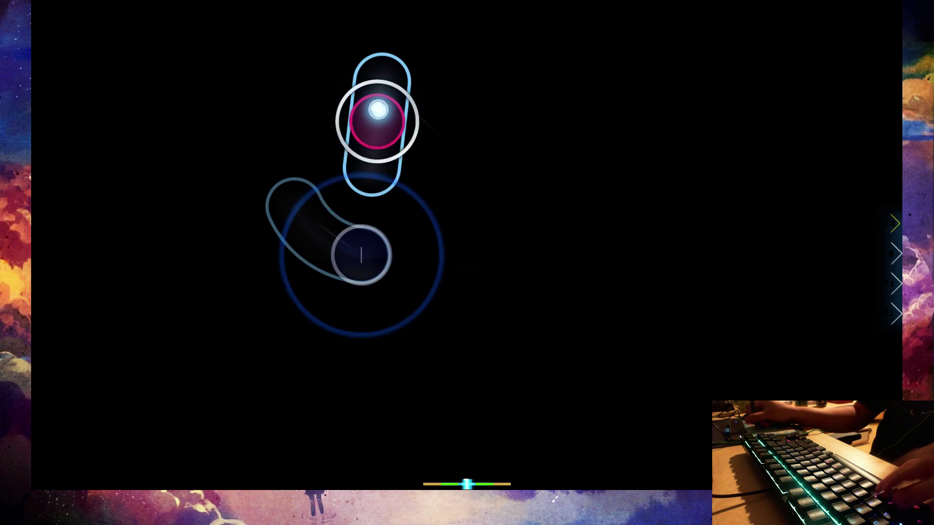
key("x")
key("z")
key("z")
Hit the following sliders and circles 5 and 6, finishing cleanly on circle 3.
key("x")
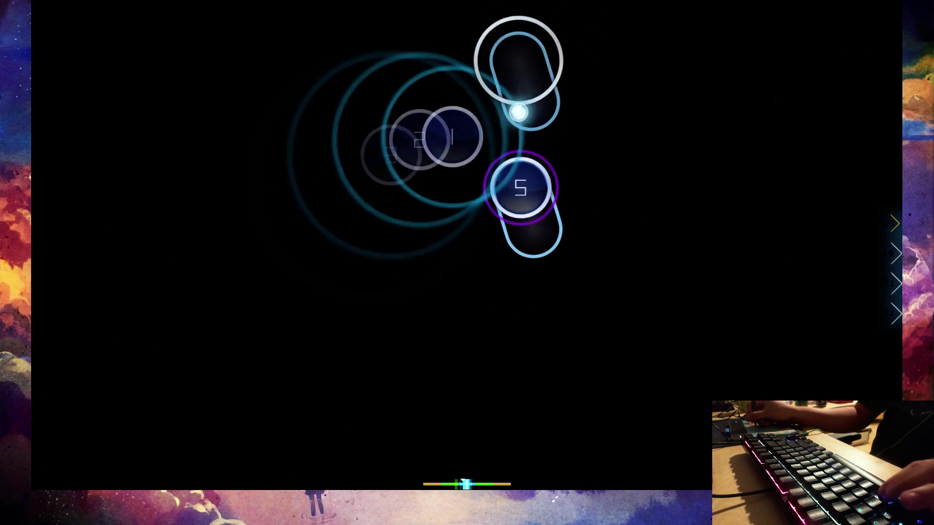
key("z")
key("x")
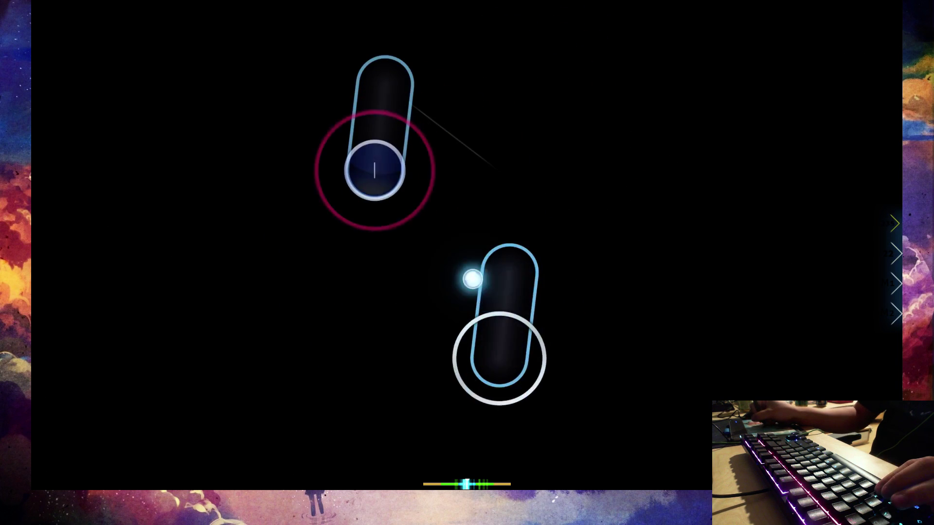
key("z")
key("x")
key("z")
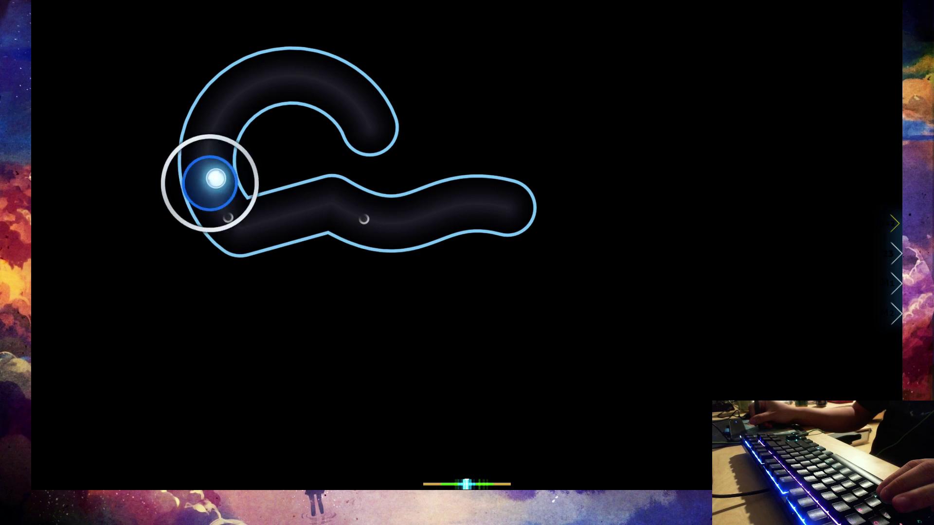
key("z")
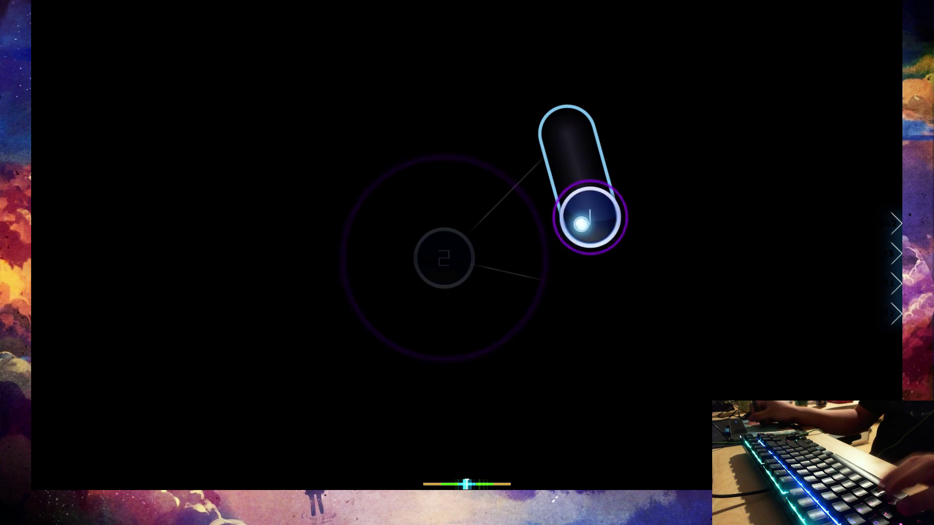
key("z")
key("x")
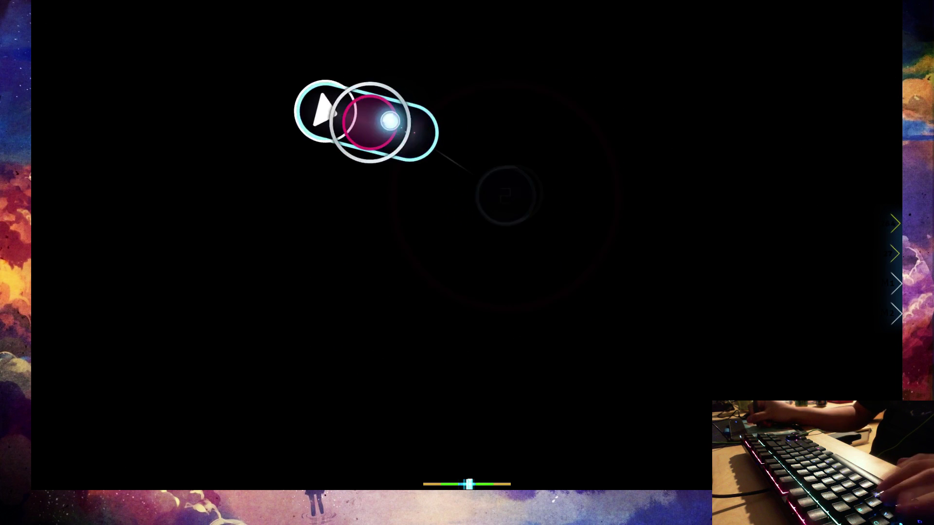
Clear the streamed circles, slider 1 and the stacked stream with circles 4 and 5.
key("z")
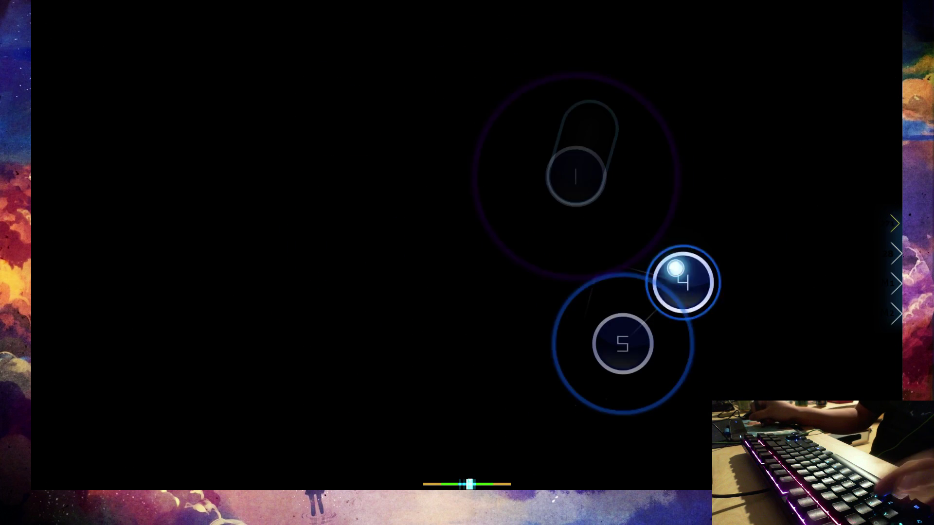
key("x")
key("z")
key("x")
key("z")
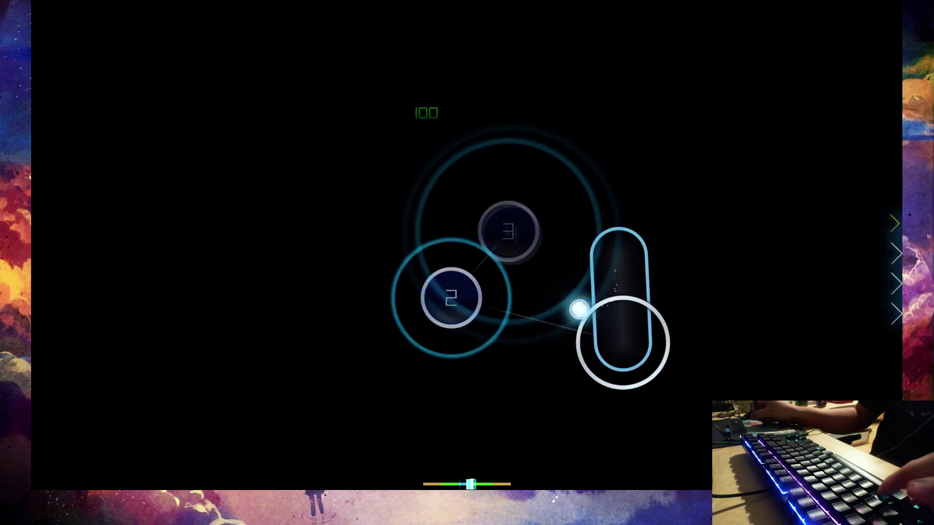
key("x")
key("z")
key("x")
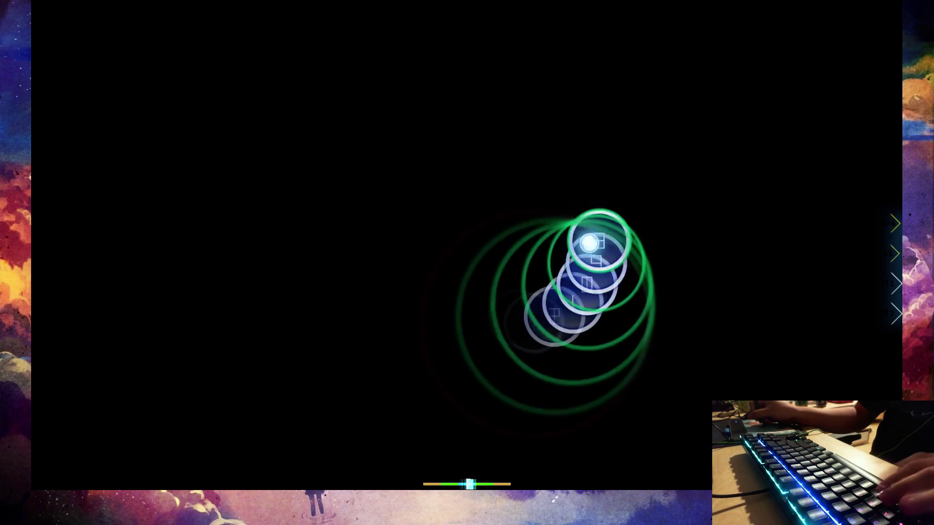
key("z")
key("x")
Hit the slider, circles 4 and 5, stacked circles 6–8, and the new slider 1.
key("z")
key("x")
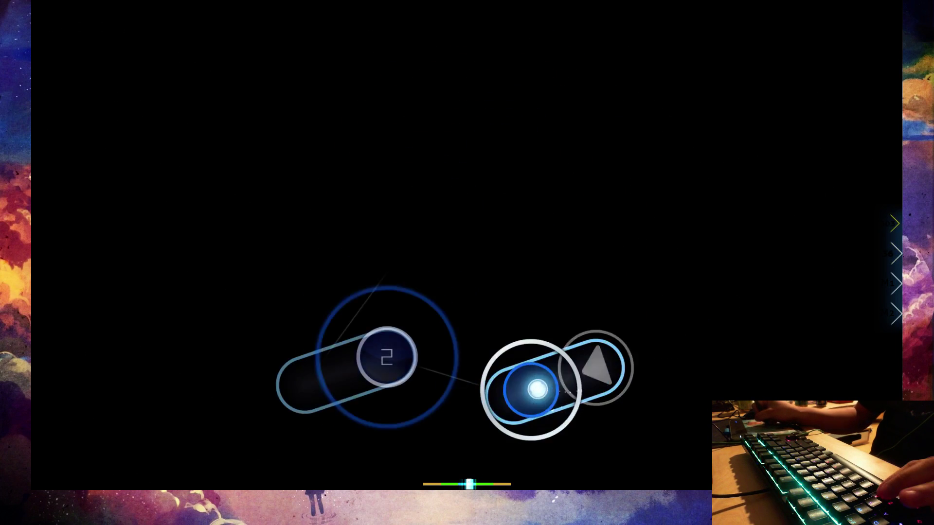
key("z")
key("x")
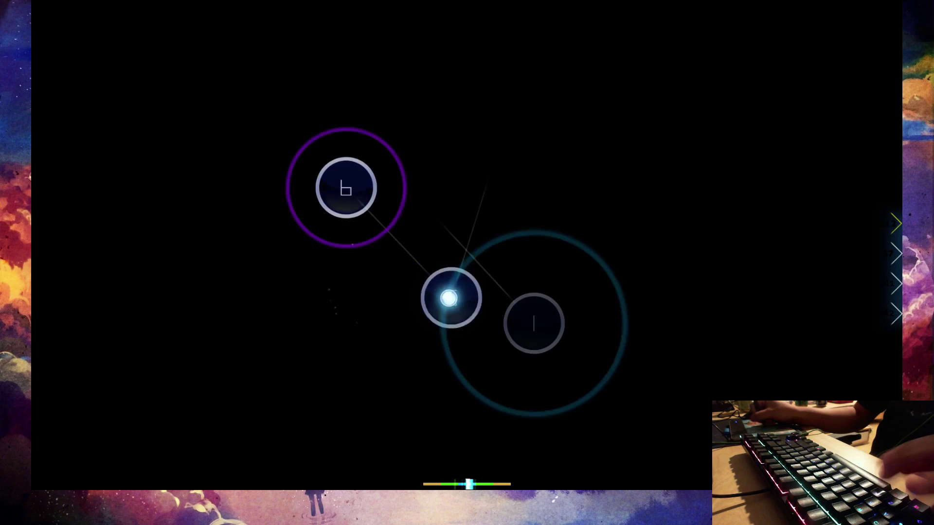
key("z")
key("x")
key("z")
key("x")
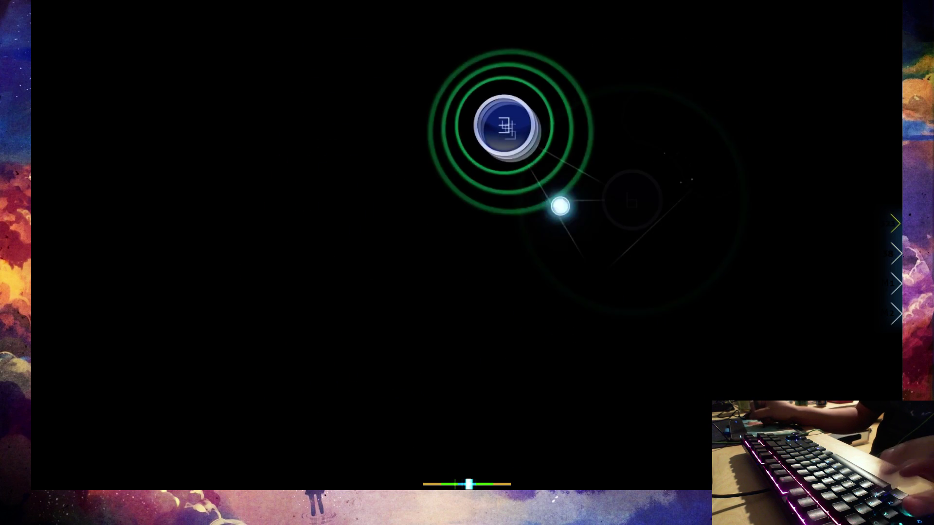
Clear sliders 2, 3 and 4, then circles 1–4 of the new combo.
key("z")
key("x")
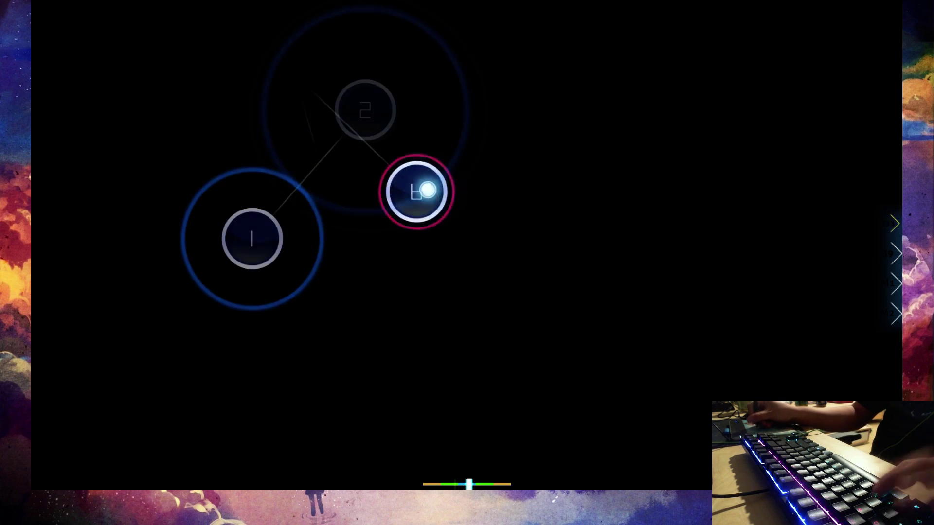
key("z")
key("x")
key("z")
key("x")
key("z")
key("x")
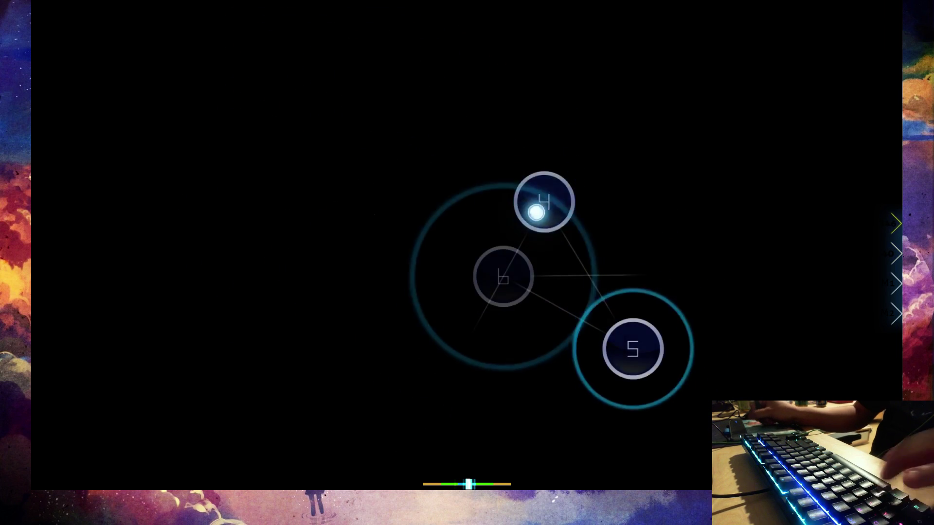
Play the curved slider, the sliders across the gap, and circles 5 and 6.
key("z")
key("x")
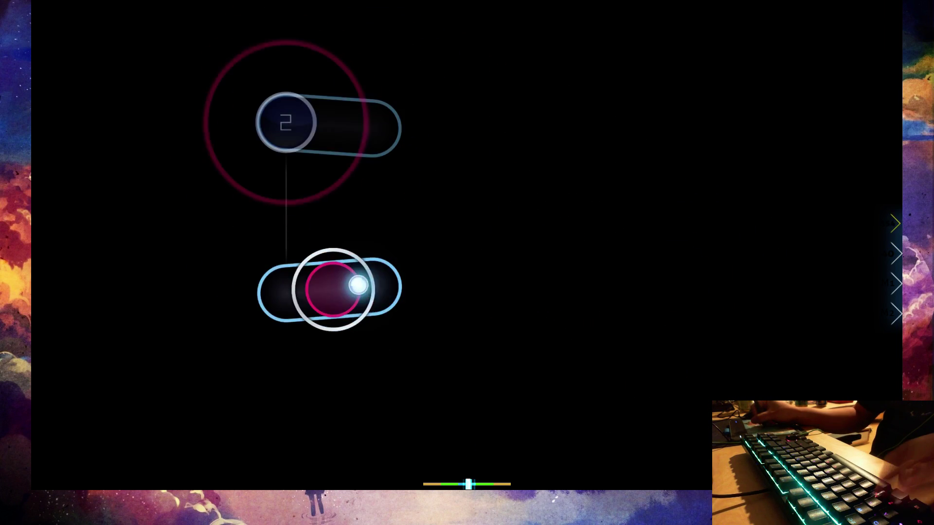
key("z")
key("x")
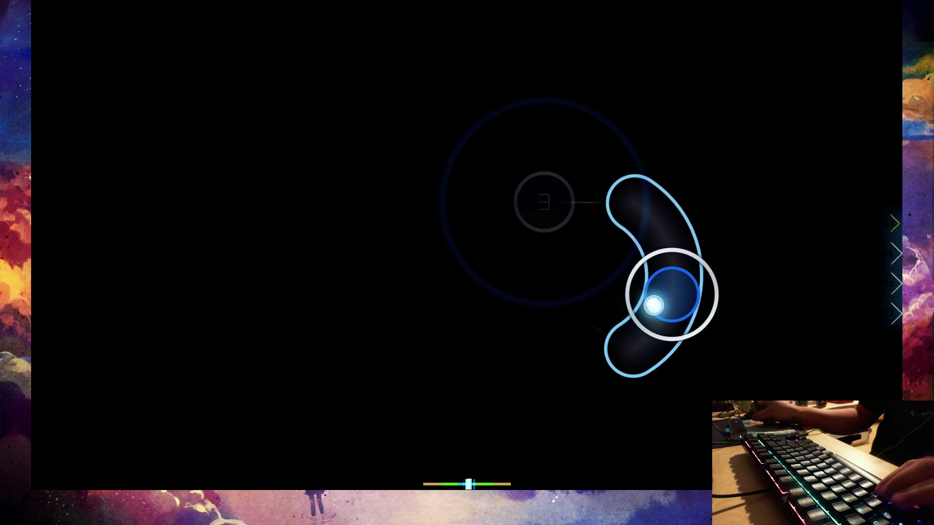
key("z")
key("x")
key("z")
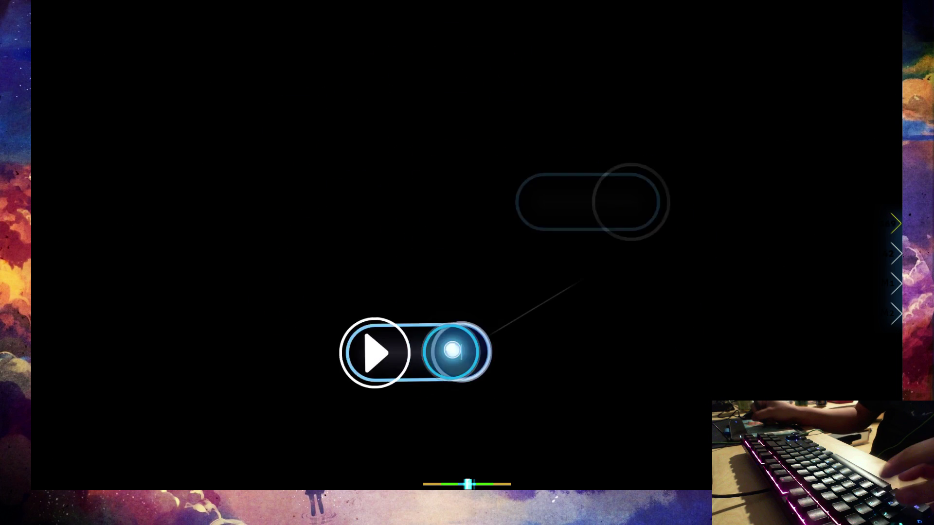
key("x")
key("z")
key("x")
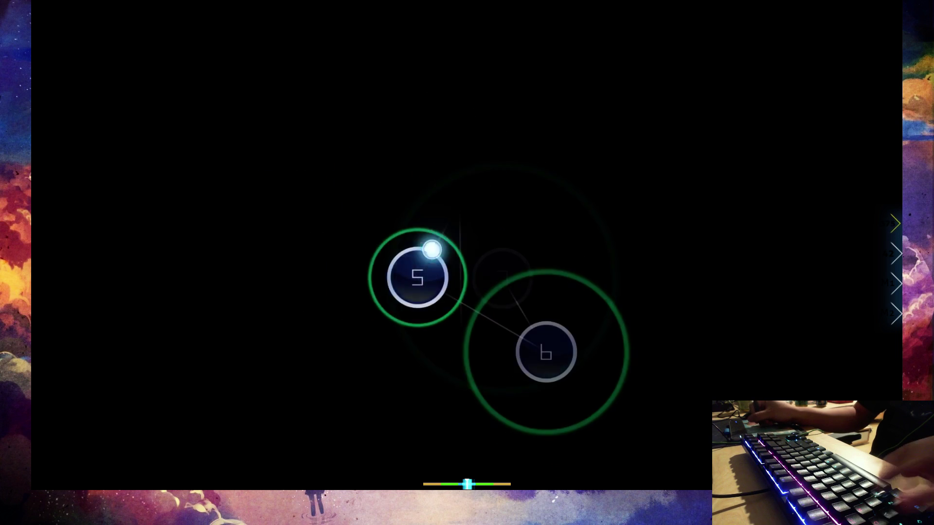
key("z")
key("x")
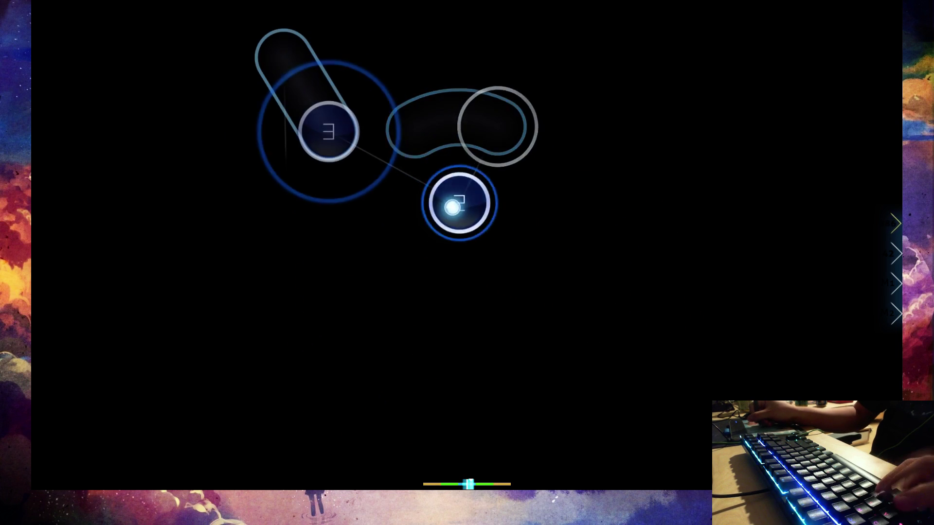
Hit circles 2 and 3 and their sliders, then finish slider 4 and circle 5.
key("z")
key("x")
key("z")
key("x")
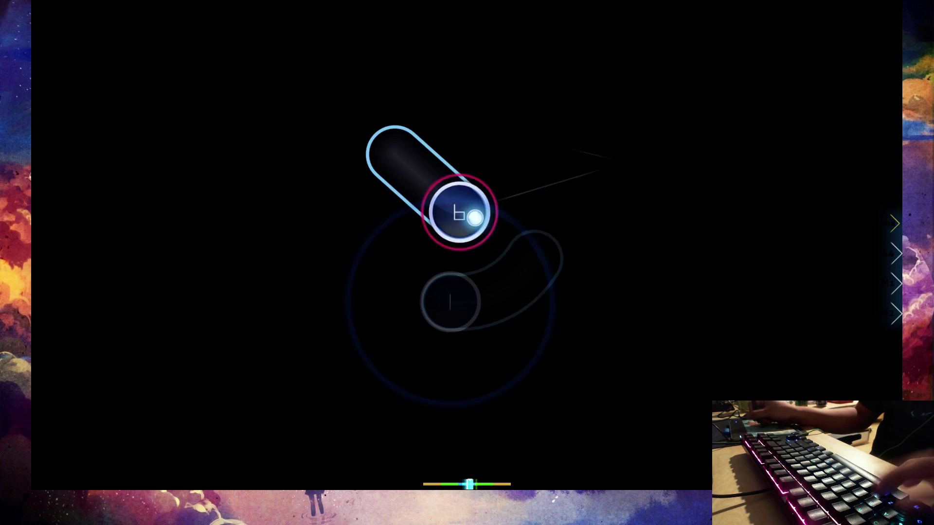
key("z")
key("x")
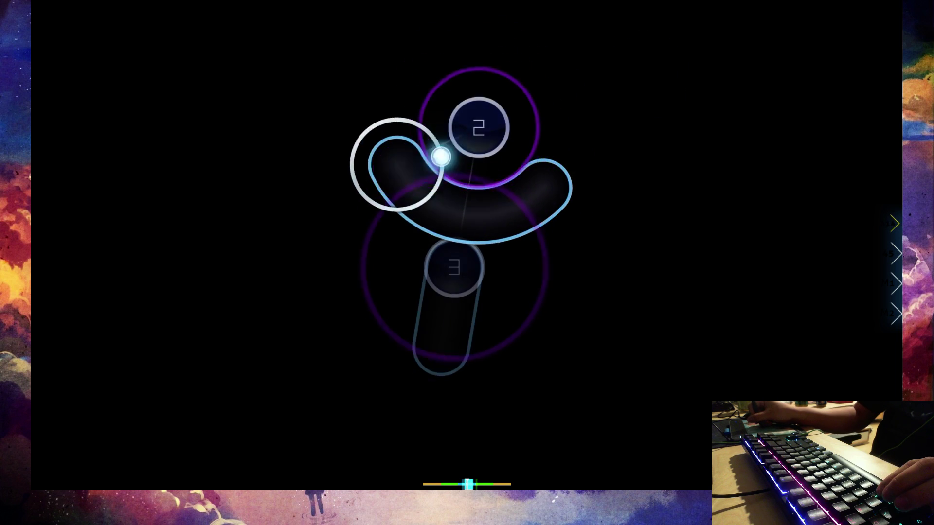
Clear the sliders and circle 4, then the next combo's slider and circles 3–4.
key("z")
key("x")
key("z")
key("x")
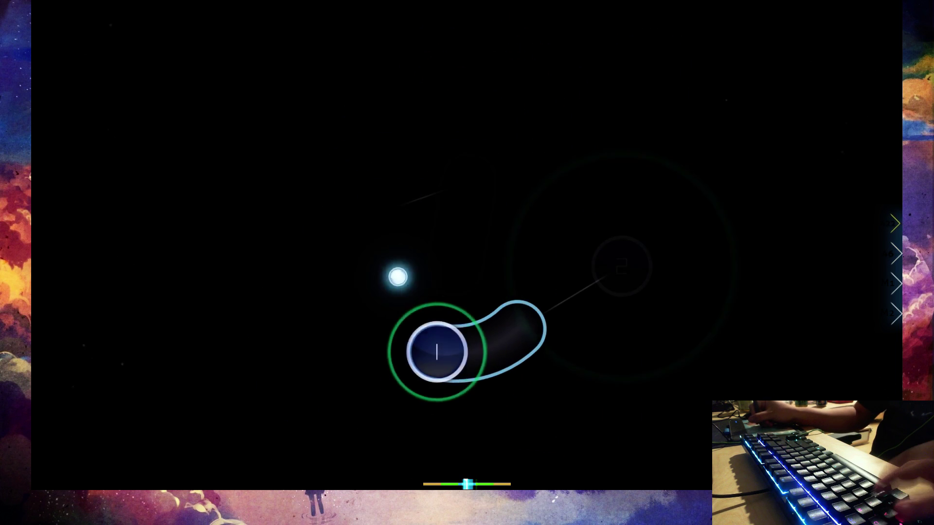
key("z")
key("x")
key("z")
key("x")
key("z")
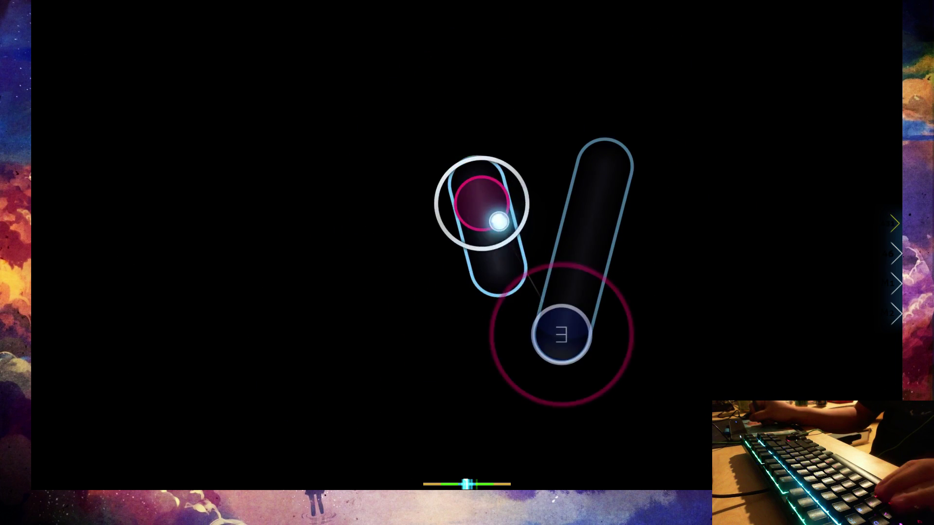
Hold the slider to its end, catch slider heads near the top, and tap circles 5–8.
key("z")
key("x")
key("z")
key("x")
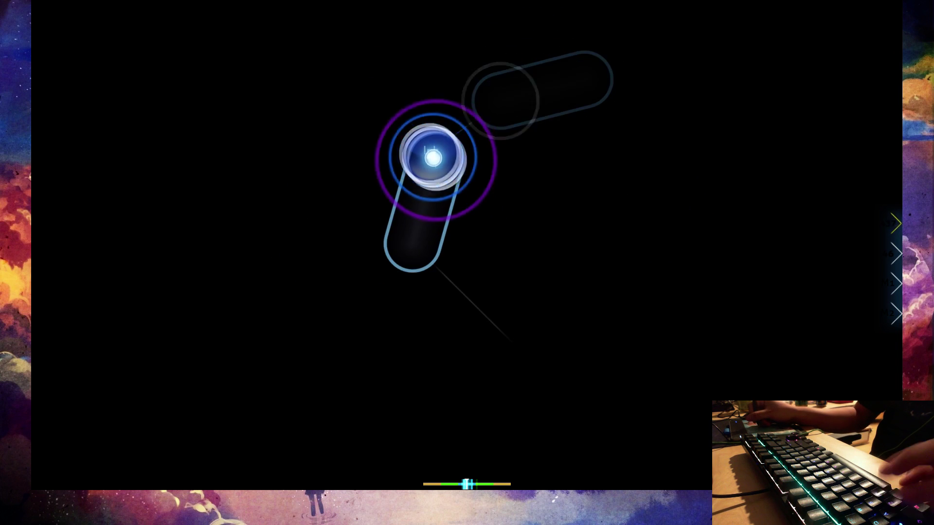
key("z")
key("x")
key("z")
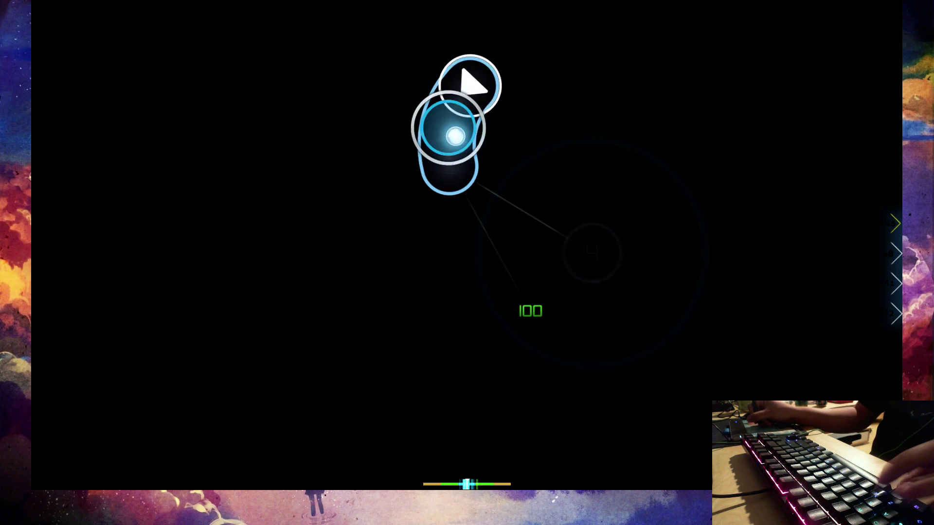
key("x")
key("z")
key("x")
key("z")
Hit the new combo's circles 1–5 and hold through the curved slider.
key("x")
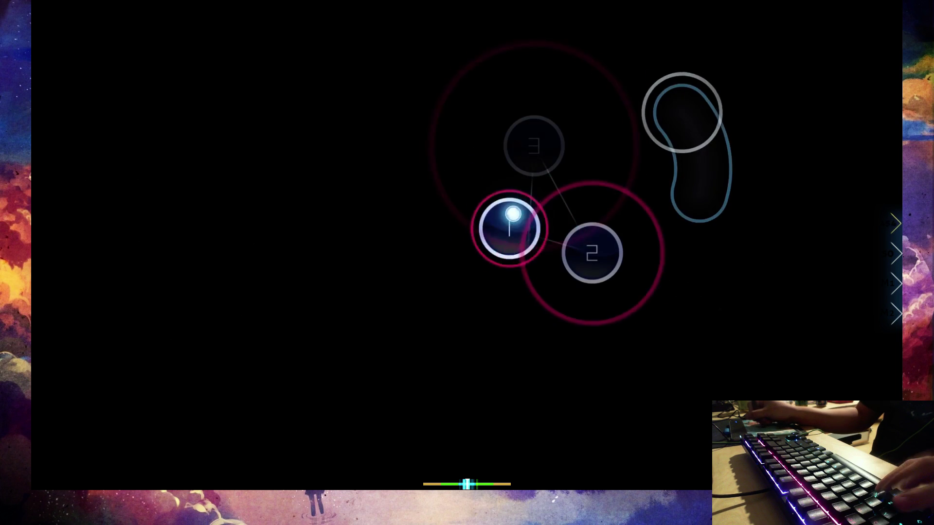
key("z")
key("x")
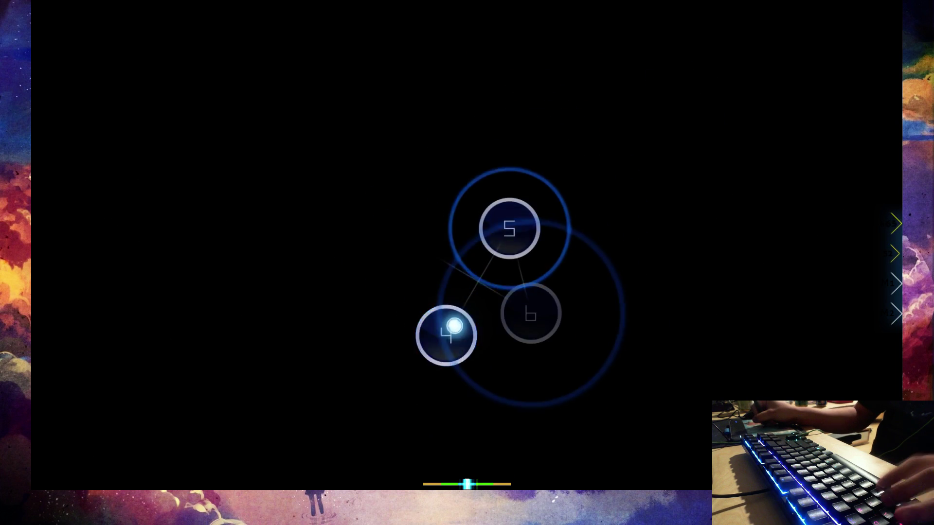
key("z")
key("x")
key("z")
key("x")
key("z")
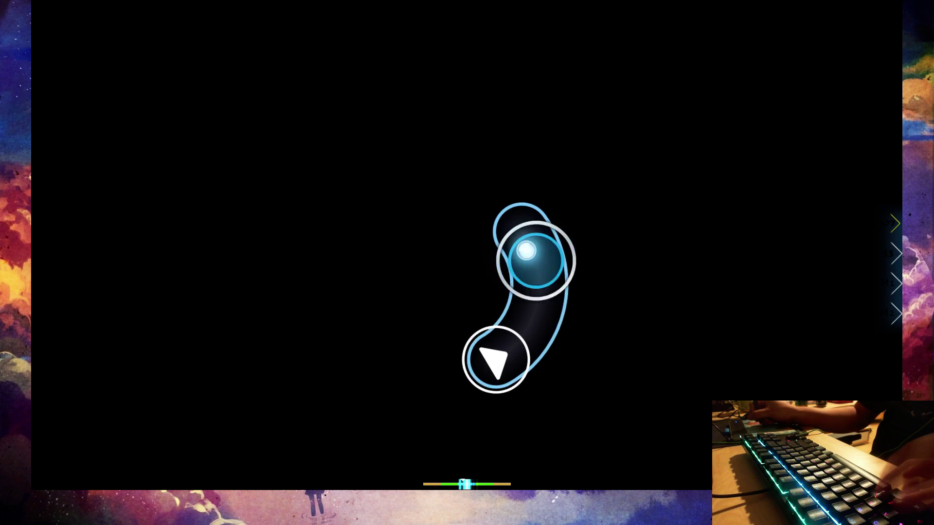
key("z")
key("x")
key("z")
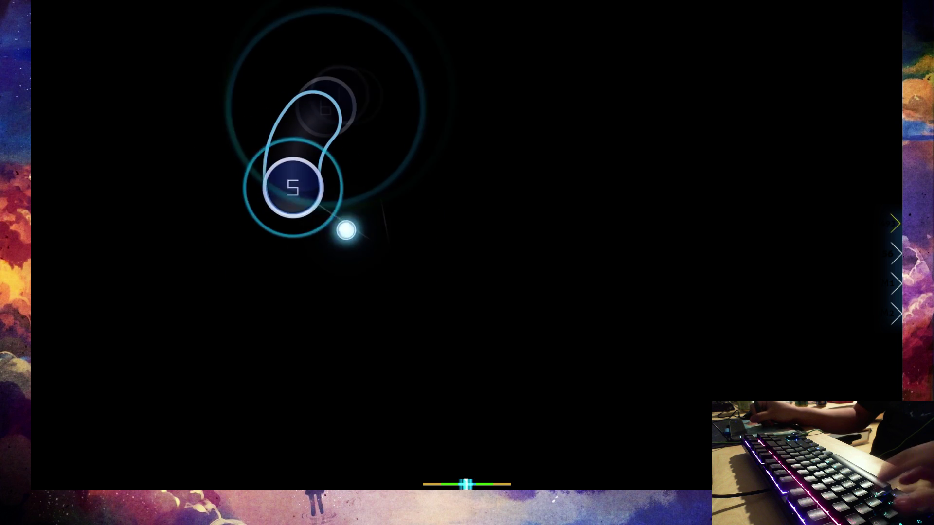
Hit slider 1 and circles 2–5 with Z/X around 130–134 seconds.
key("z")
key("x")
key("z")
key("x")
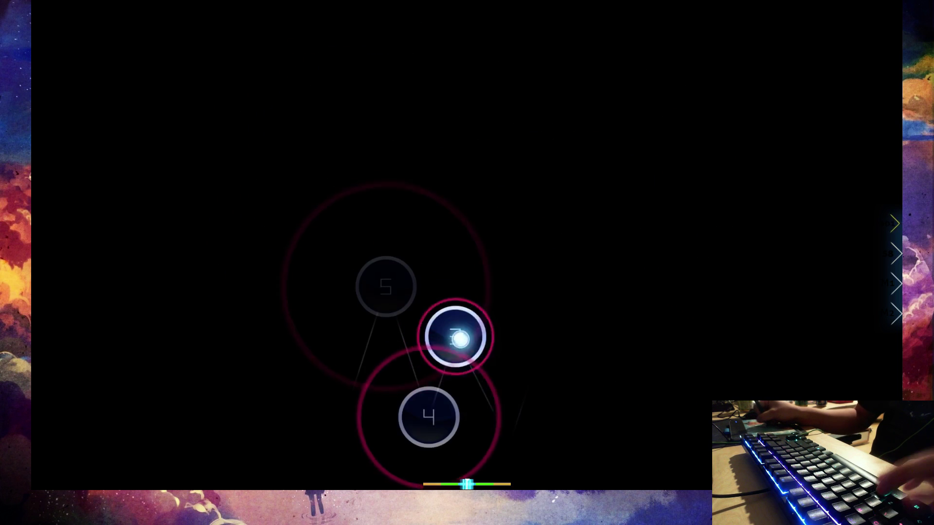
key("z")
key("x")
Clear the stacked slider, the slider across the gap and the jump circles.
key("z")
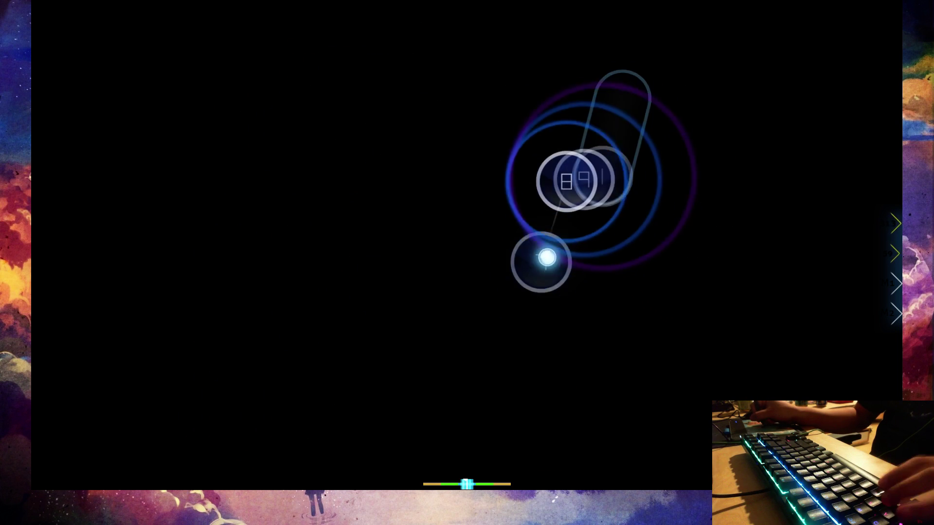
key("x")
key("z")
key("x")
key("z")
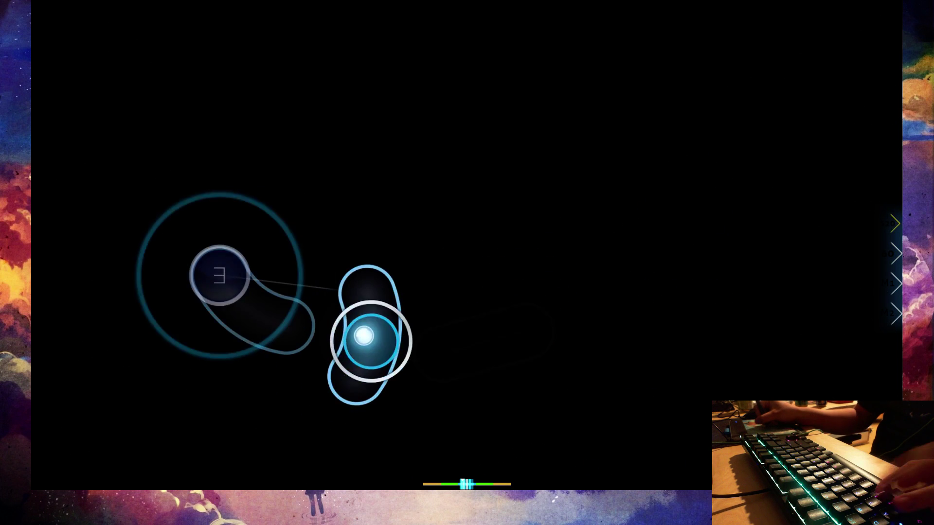
key("x")
key("z")
key("x")
key("z")
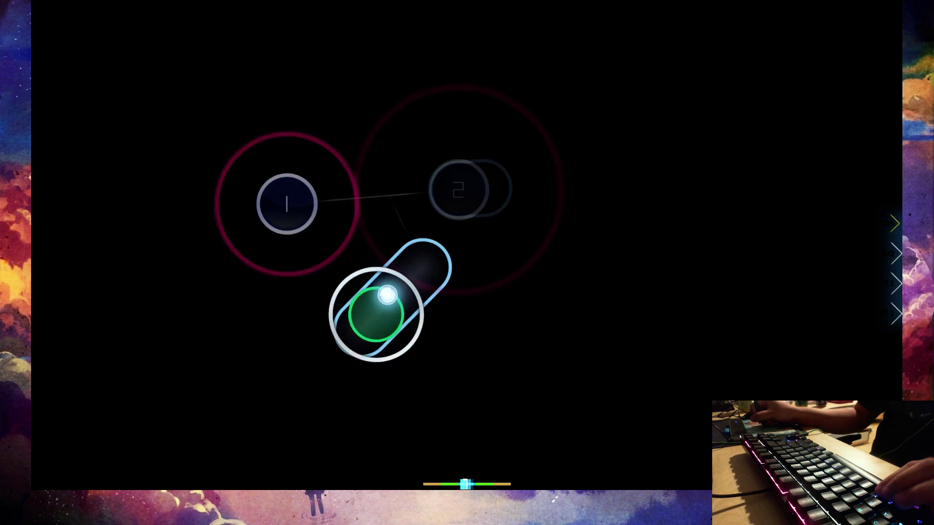
Tap circles 1–7 and the short slider in rhythm, around 140–143 seconds.
key("x")
key("z")
key("x")
key("z")
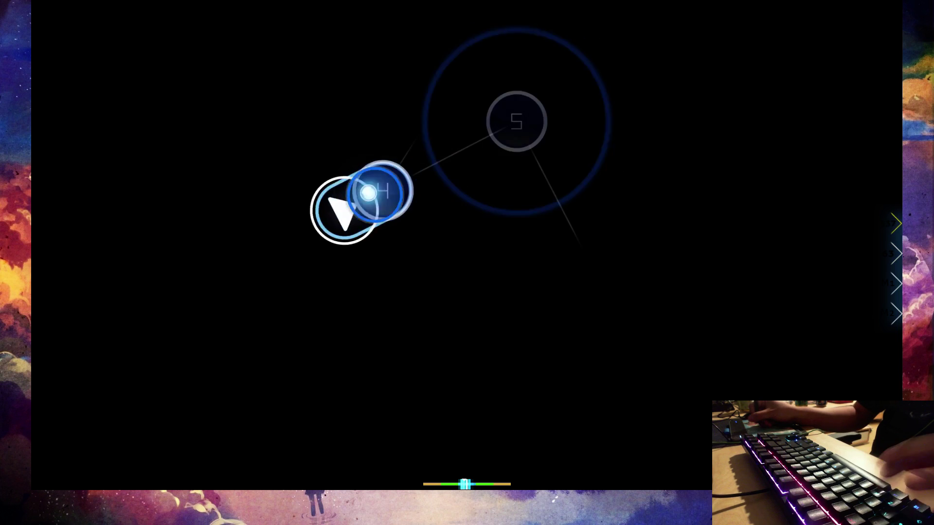
key("x")
key("z")
key("x")
key("z")
key("x")
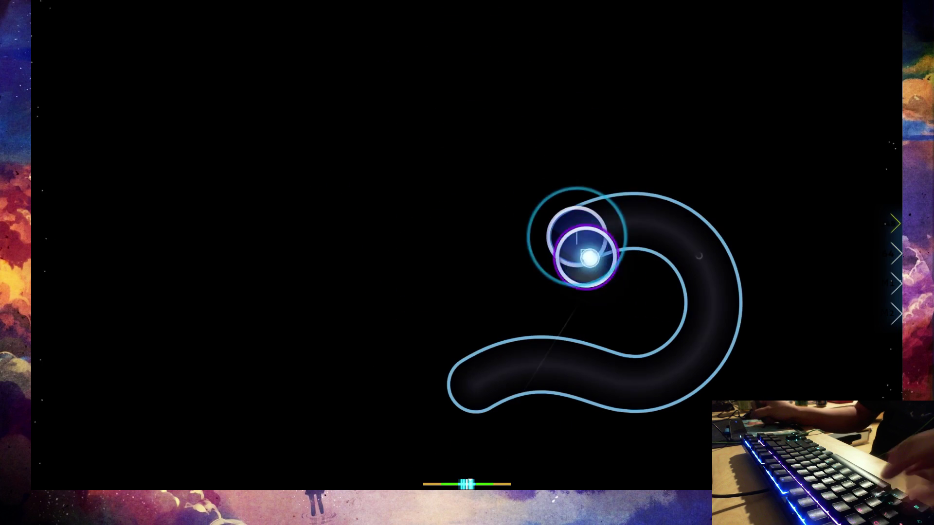
Hold the long curled slider, then clear the stacked circles and short slider.
key("z")
key("z")
key("x")
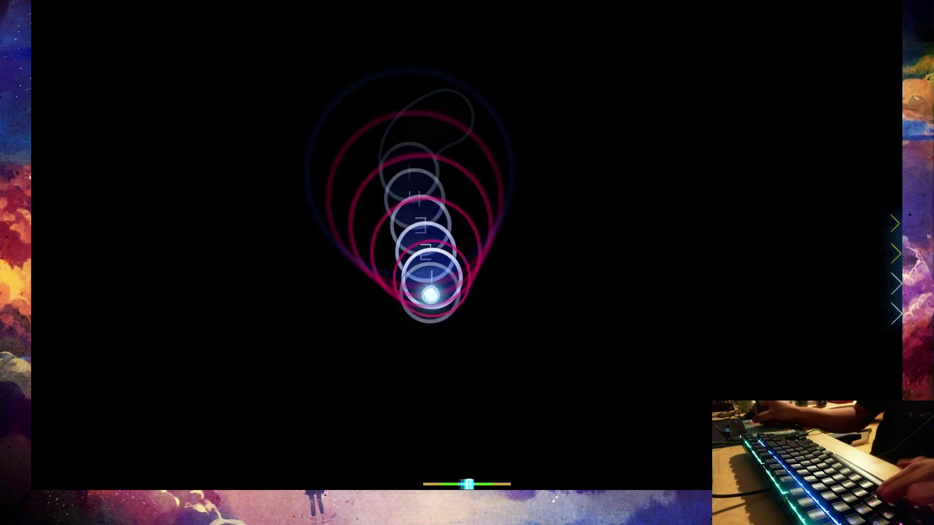
key("z")
key("x")
key("z")
key("x")
key("z")
key("x")
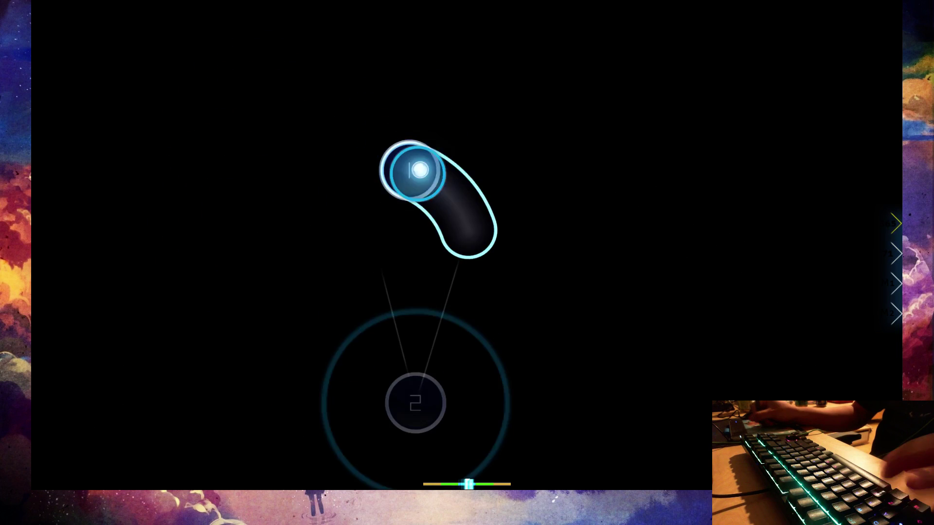
key("z")
key("x")
Tap circles 6–8 and hold the slider near the bottom edge.
key("z")
key("x")
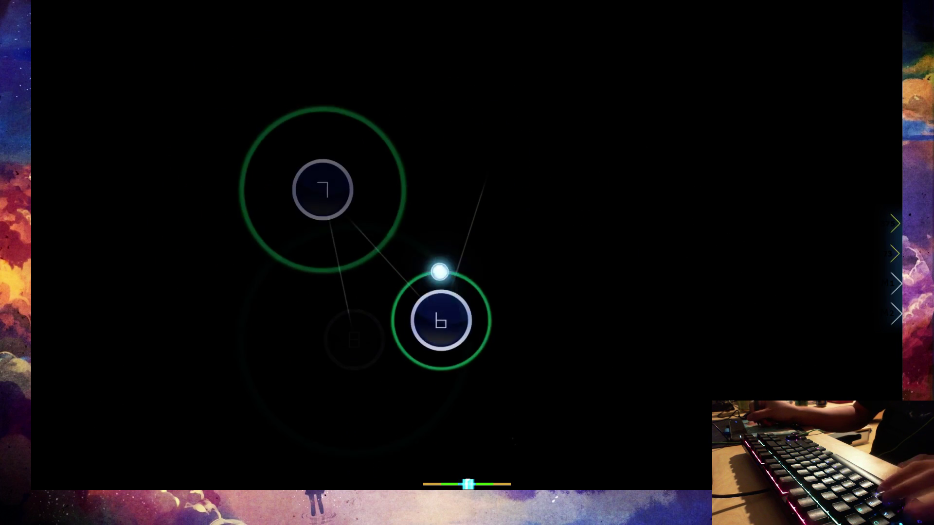
key("z")
key("x")
key("z")
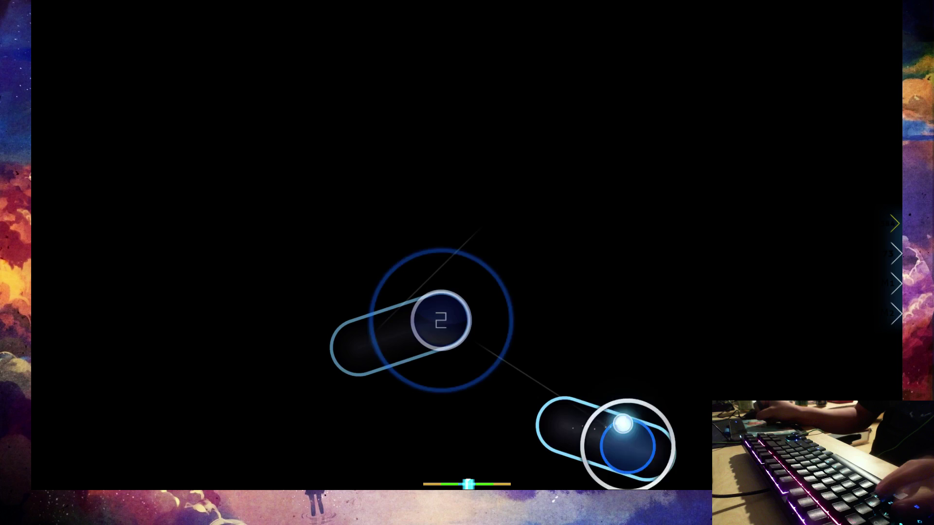
key("x")
key("z")
key("x")
key("z")
key("x")
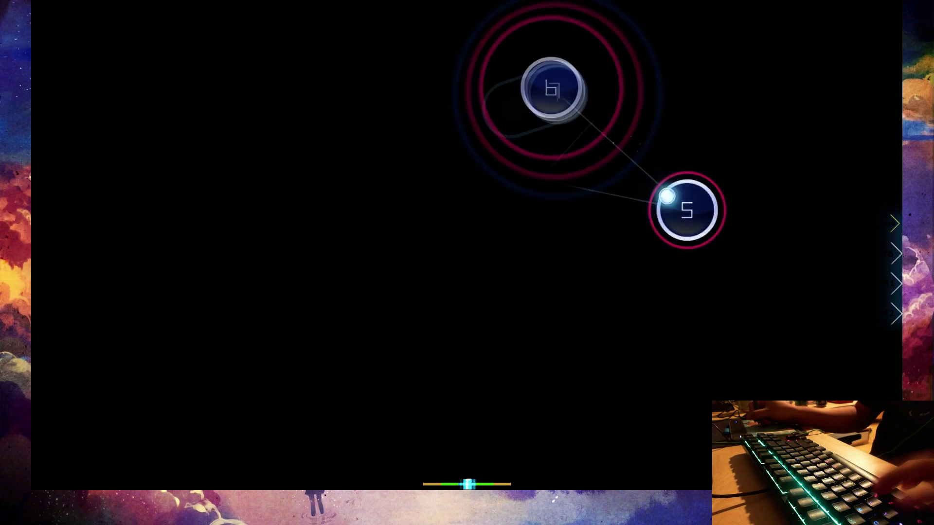
Play sliders 1, 3 and 6 and their circles, around 156–160 seconds.
key("x")
key("z")
key("x")
key("z")
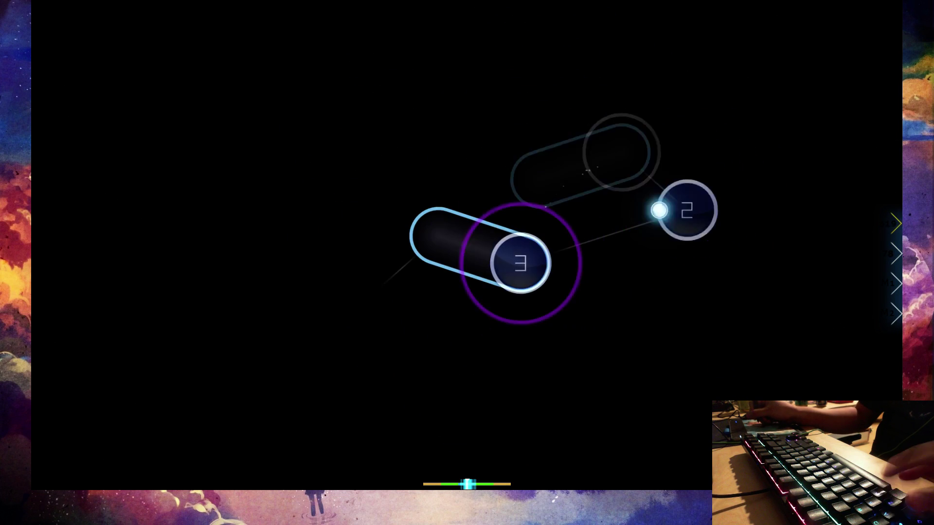
key("x")
Clear the stacked circle, curved slider and final circles before the break.
key("z")
key("x")
key("z")
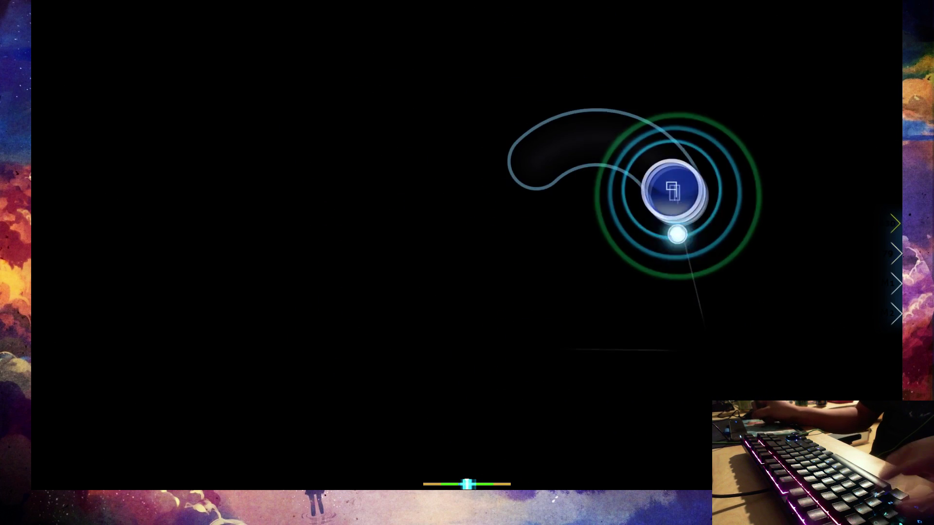
key("x")
key("z")
key("x")
key("z")
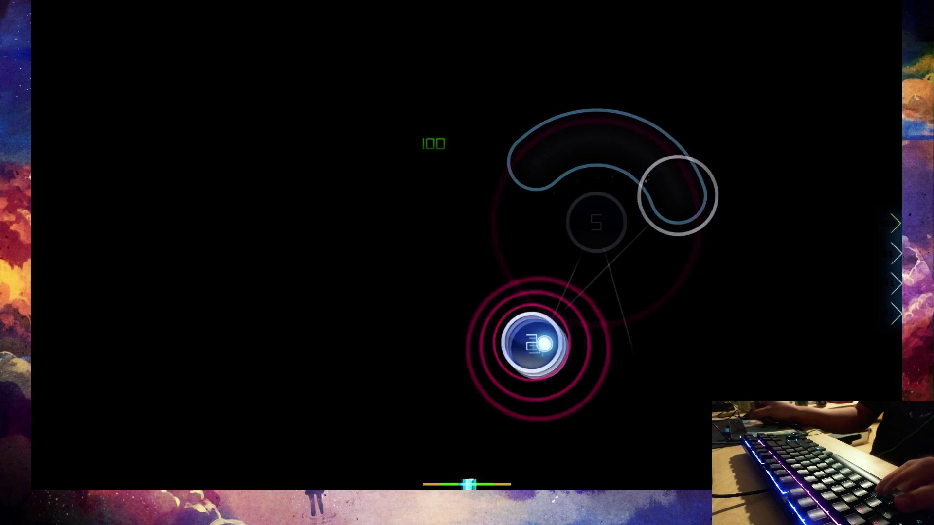
key("x")
key("z")
key("x")
key("z")
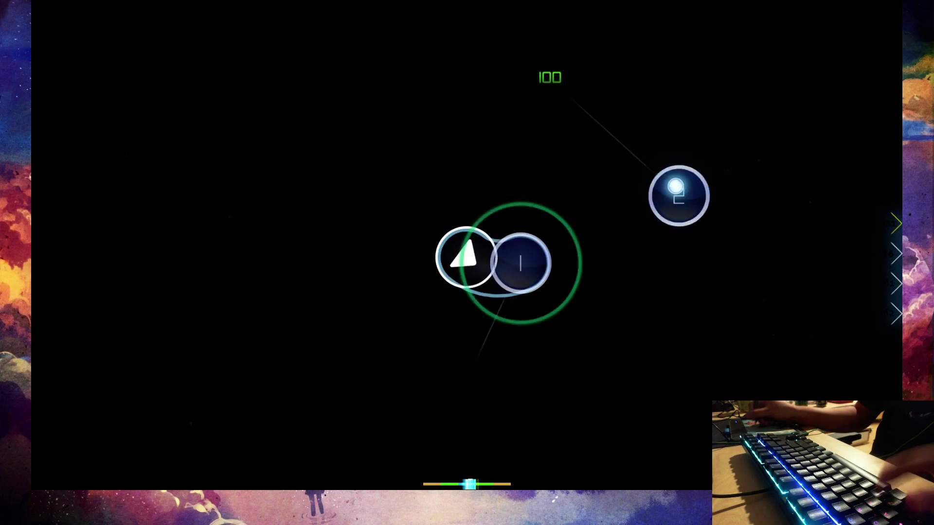
key("x")
key("z")
key("x")
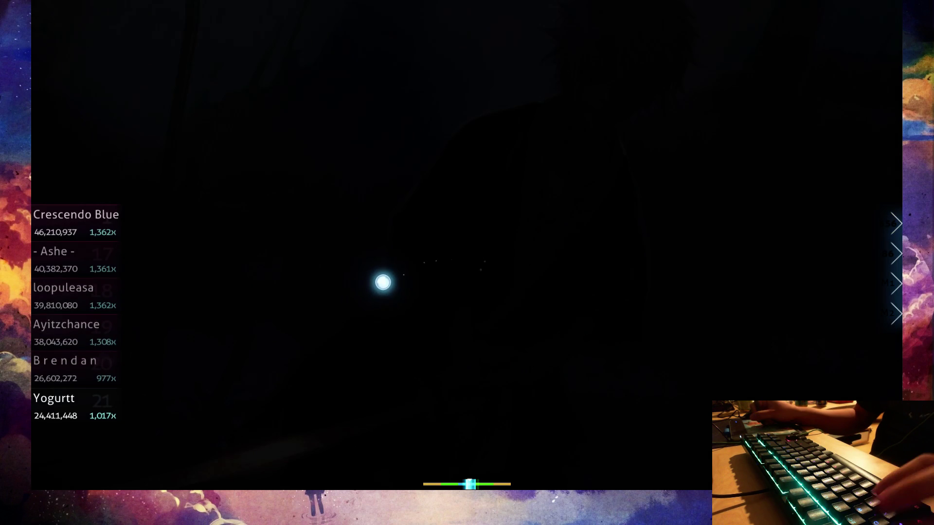
Pause the run with Esc during the break.
key("Escape")
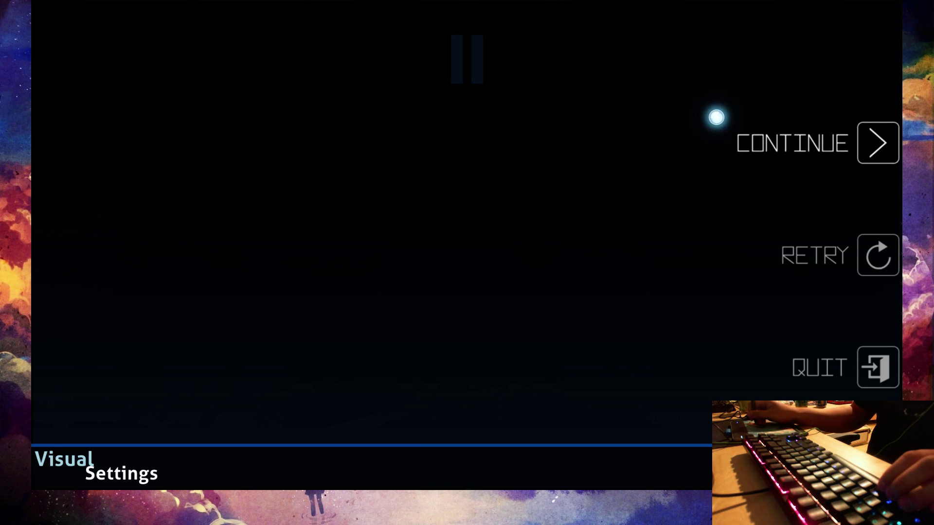
Choose Continue in the pause menu to resume the run.
left_click(733, 163)
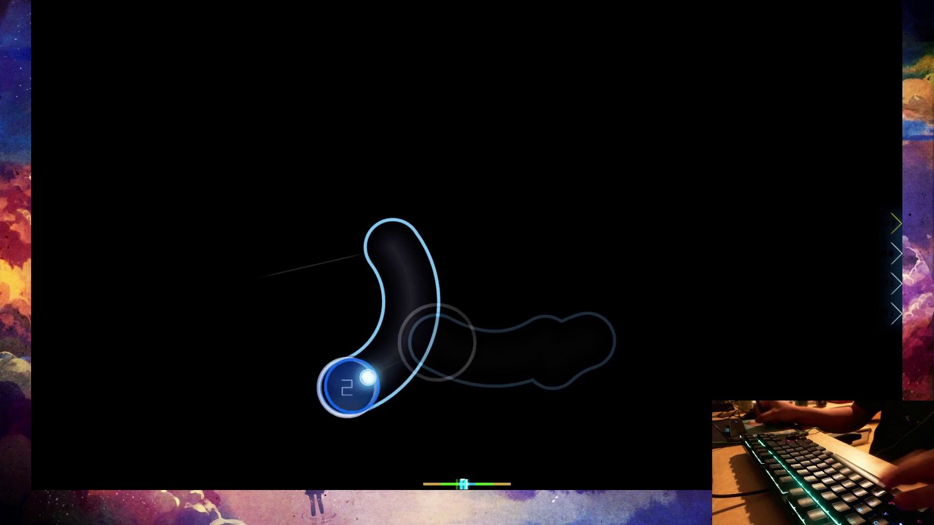
Trace the opening sliders with the mouse and hit circle 3, around 220–224 seconds.
left_click_drag(241, 281, 306, 314)
left_click_drag(562, 197, 496, 176)
mouse_move(723, 219)
left_mouse_down()
mouse_move(665, 178)
mouse_move(583, 346)
left_mouse_up()
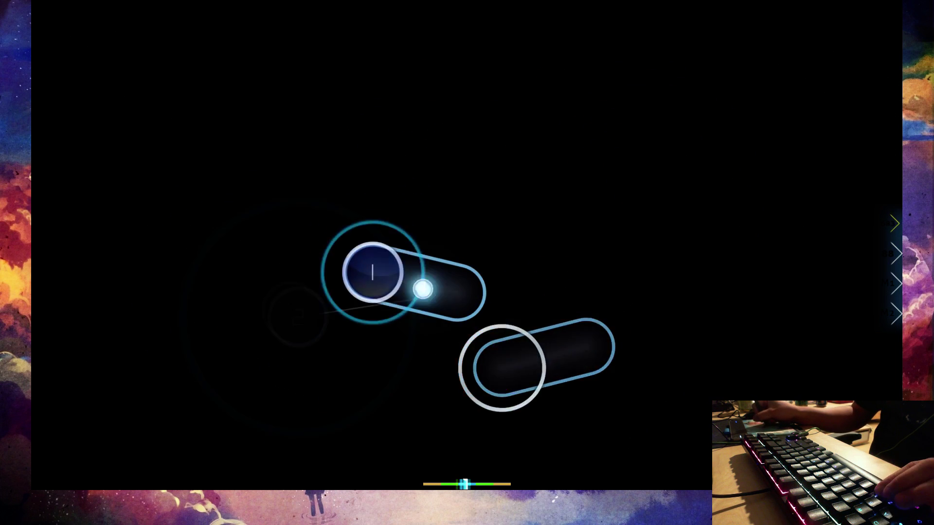
left_click_drag(417, 270, 273, 277)
left_click(255, 143)
mouse_move(372, 164)
left_mouse_down()
mouse_move(589, 245)
mouse_move(540, 266)
left_mouse_up()
left_click_drag(519, 348, 504, 394)
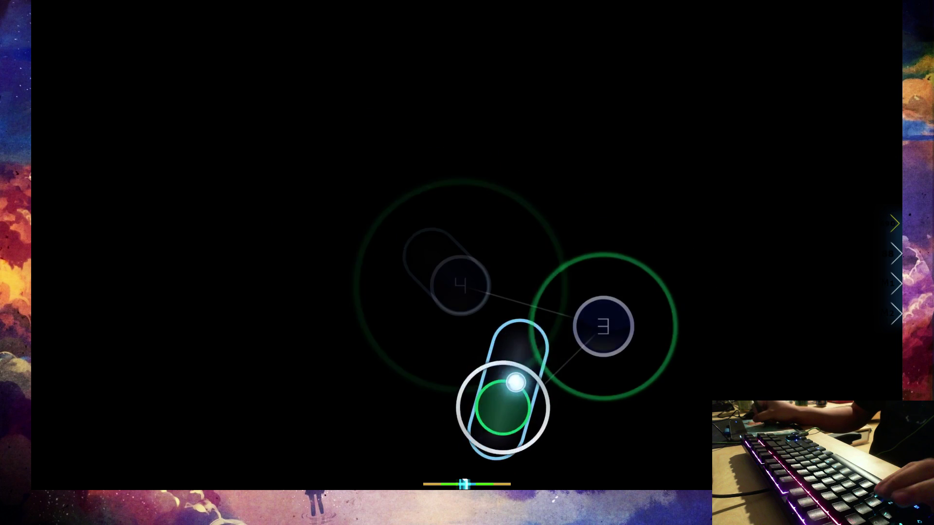
left_click(605, 270)
left_click_drag(408, 227, 453, 278)
Play the sliders leading to circle 4 and the curved slider.
left_click_drag(423, 127, 357, 77)
left_click(463, 61)
left_click_drag(484, 202, 460, 284)
left_click_drag(591, 98, 511, 117)
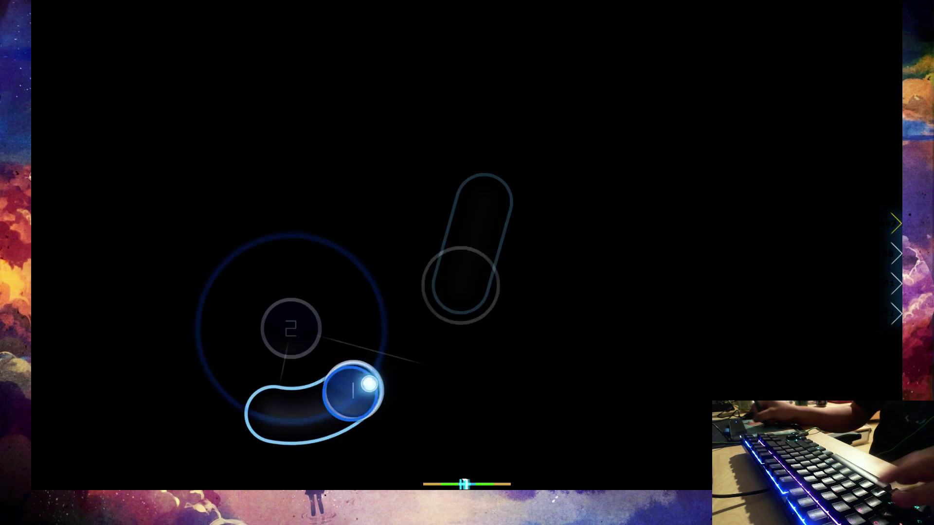
left_click_drag(292, 409, 357, 390)
left_click_drag(438, 372, 430, 431)
left_click_drag(467, 274, 510, 322)
left_click(413, 206)
Clear slider 1, the stacked circles and circles 2 and 3.
left_click_drag(413, 207, 424, 131)
left_click(566, 179)
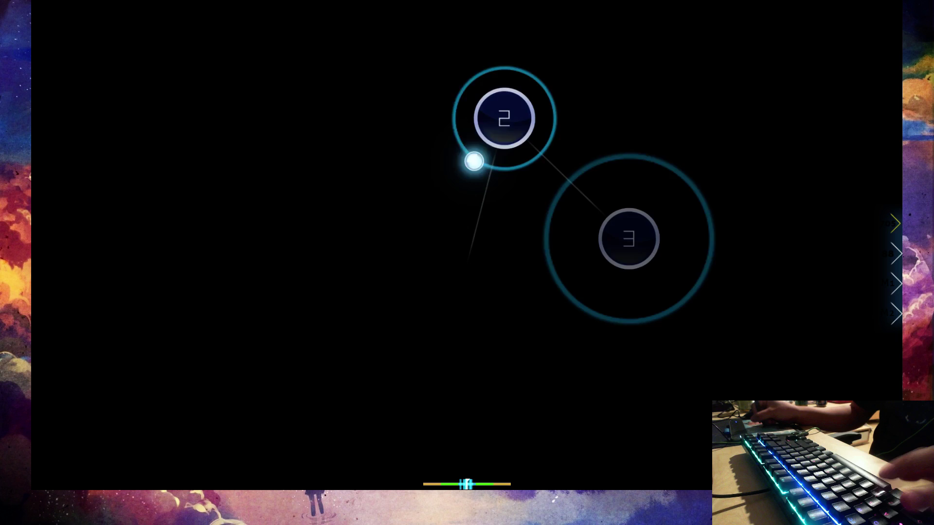
left_click(496, 121)
left_click(621, 237)
left_click(292, 329)
left_click_drag(482, 281, 448, 248)
left_click(460, 285)
left_click_drag(338, 162, 366, 77)
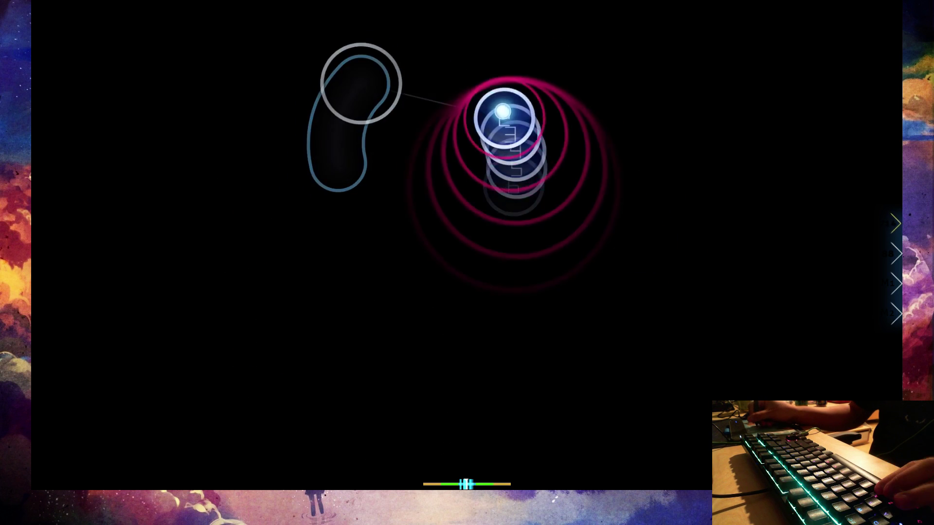
left_click(504, 109)
left_click(496, 204)
Track the long diagonal, curved and short horizontal sliders with their circles.
left_click_drag(577, 291, 504, 278)
left_click_drag(452, 350, 365, 340)
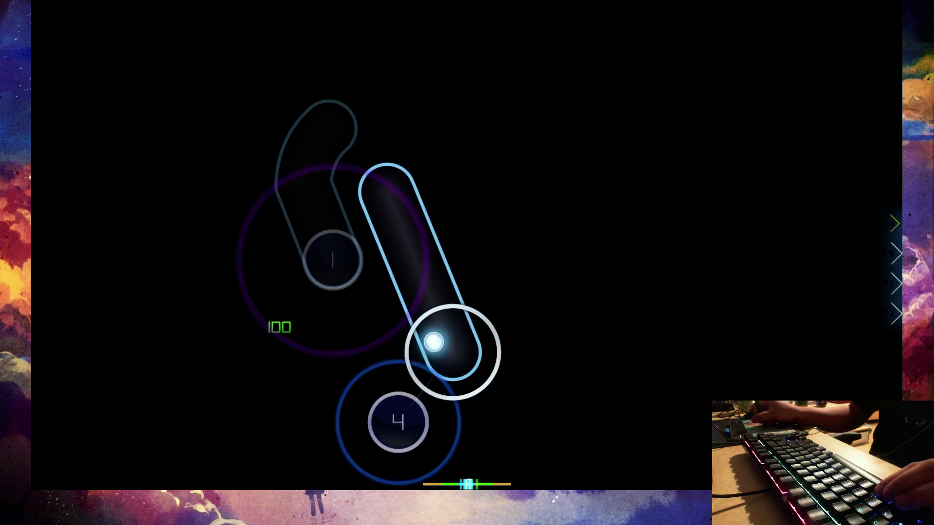
left_click_drag(433, 342, 387, 189)
left_click(397, 423)
left_click(329, 161)
left_click(416, 270)
left_click_drag(453, 95, 497, 125)
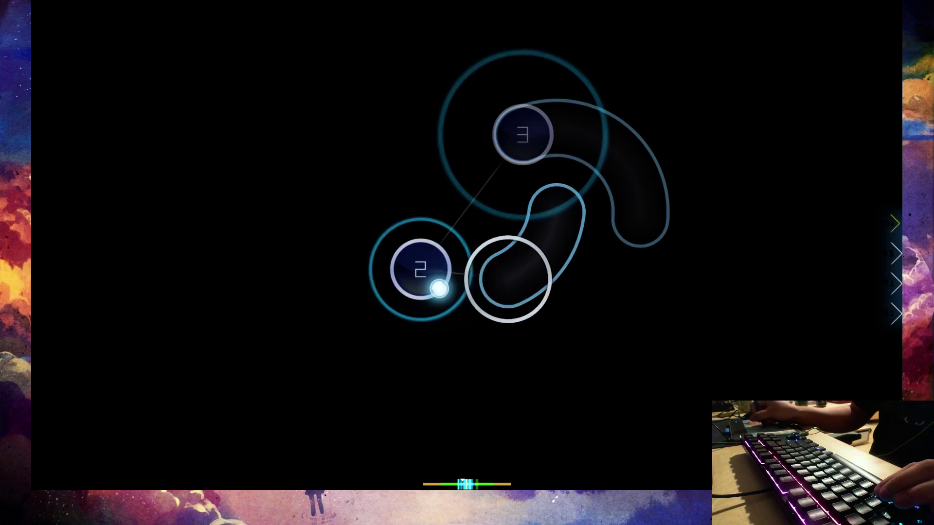
left_click(420, 270)
left_click(522, 135)
left_click_drag(628, 168, 507, 278)
left_click(314, 110)
left_click_drag(336, 263, 423, 263)
Tap the slider head and circles 3, 4 and 1 of the next pattern.
left_click(361, 342)
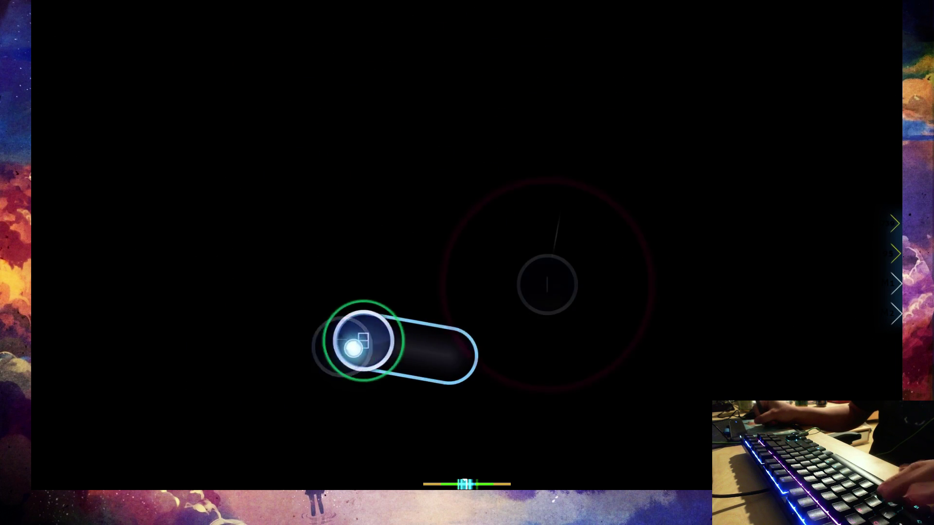
left_click_drag(361, 342, 453, 354)
left_click(547, 285)
left_click(562, 201)
left_click(376, 259)
left_click(227, 154)
left_click(321, 328)
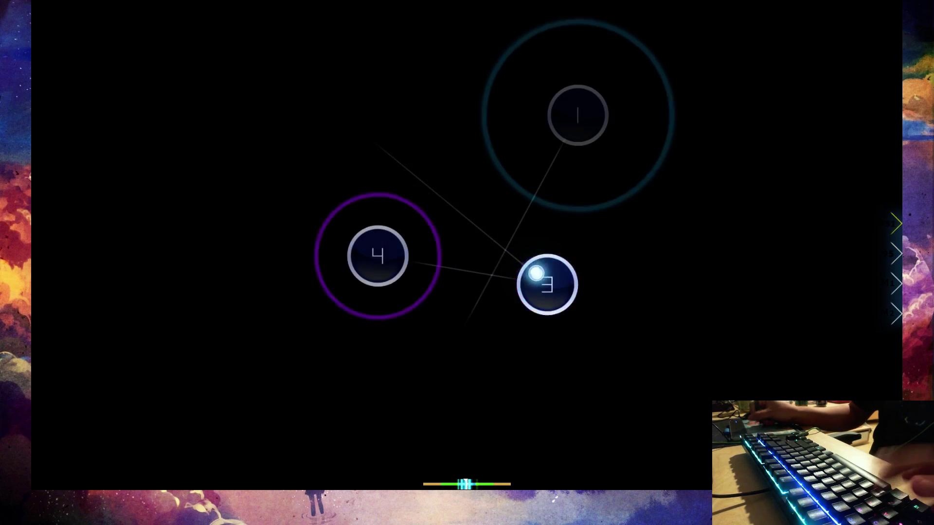
Clear the final six-circle burst around 238 seconds.
left_click(547, 285)
left_click(376, 255)
left_click(576, 115)
left_click(447, 352)
left_click(362, 128)
left_click(624, 256)
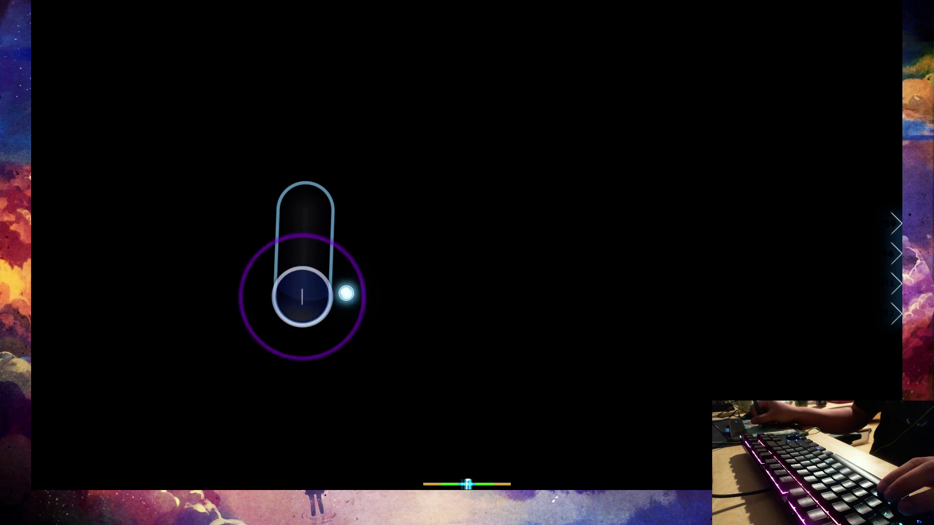
Clear the chain of vertical, diagonal and overlapping sliders with the circle between them.
left_click_drag(303, 296, 307, 200)
left_click(303, 109)
left_click(256, 91)
left_click_drag(390, 157, 438, 169)
left_click_drag(457, 215, 504, 248)
left_click(445, 300)
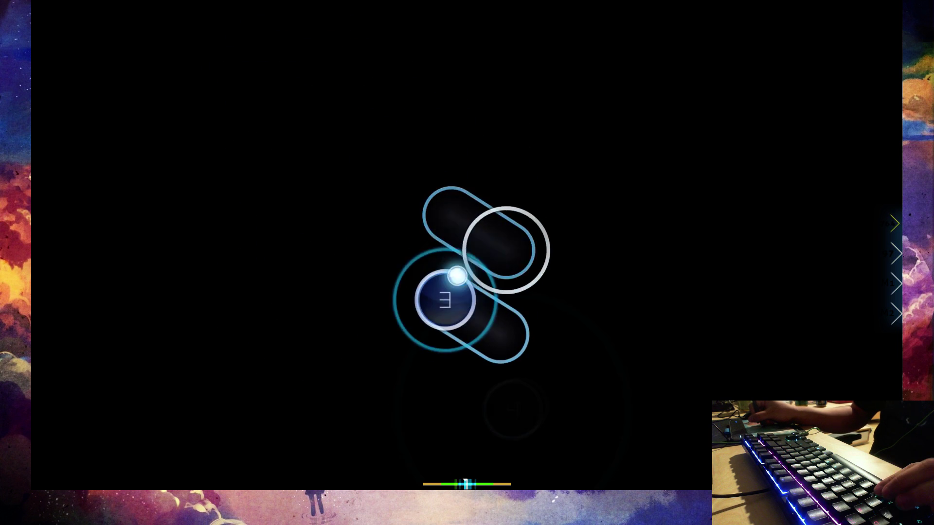
left_click_drag(446, 299, 504, 336)
left_click_drag(508, 248, 453, 208)
left_click_drag(639, 402, 642, 333)
left_click_drag(642, 267, 581, 226)
left_click_drag(613, 198, 511, 267)
left_click(510, 331)
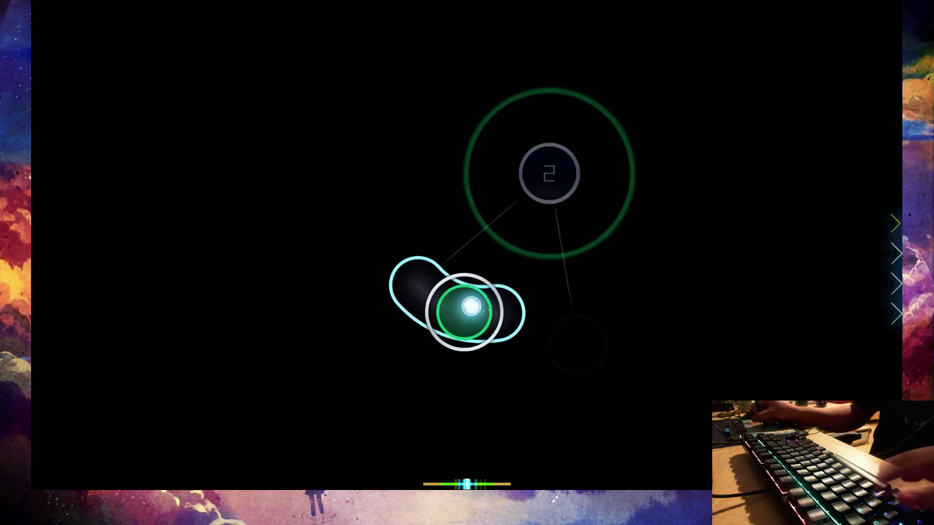
Hit circles 6, 7 and 8 and the following circles, then follow the slider after them.
left_click_drag(471, 306, 416, 281)
left_click(549, 173)
left_click(496, 317)
left_click_drag(459, 139, 379, 110)
left_click(329, 300)
left_click(401, 249)
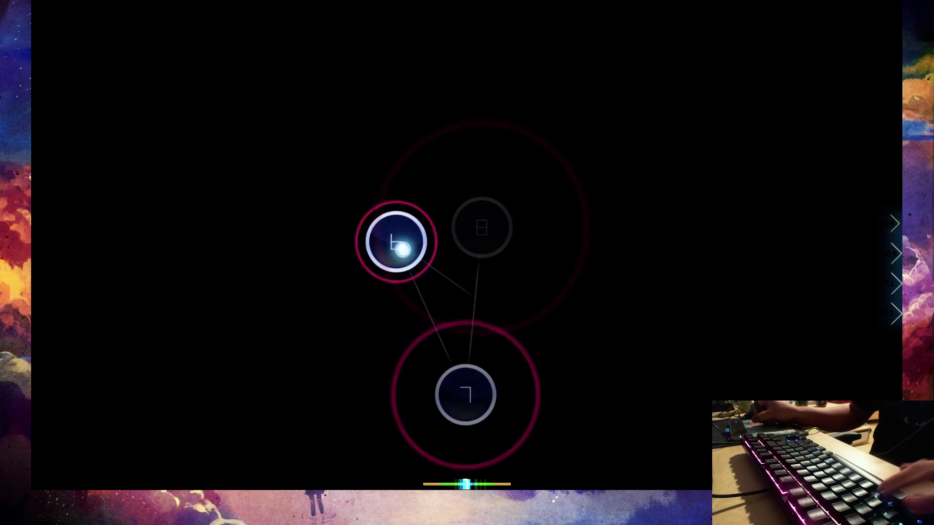
left_click(467, 394)
left_click(481, 226)
left_click(554, 380)
left_click(467, 394)
mouse_move(540, 293)
left_mouse_down()
mouse_move(620, 314)
mouse_move(656, 299)
left_mouse_up()
Tap through the stacked stream to its last circle and hit slider 2's head.
left_click_drag(467, 395, 314, 350)
left_click(325, 211)
left_click(438, 313)
left_click(358, 292)
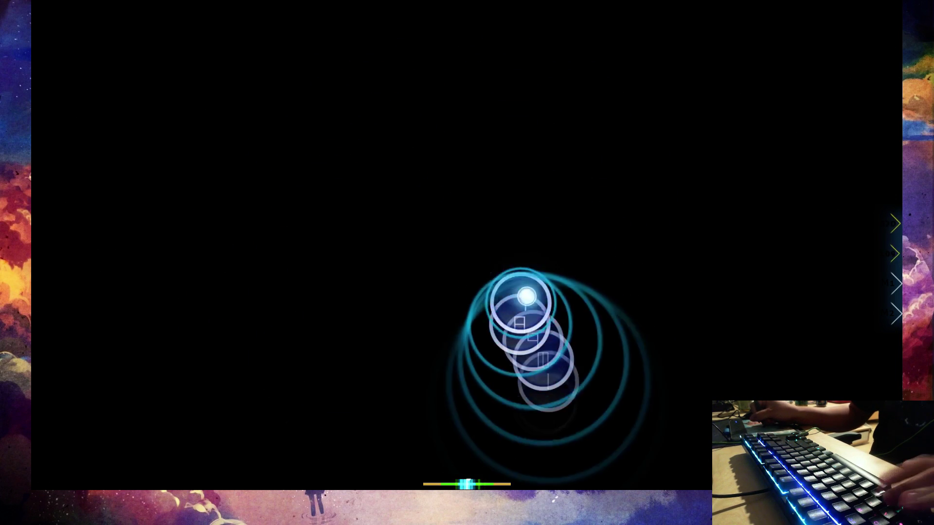
left_click(526, 295)
left_click(533, 336)
left_click(544, 365)
left_click(525, 416)
Clear slider 3, circles 3 to 5 and the horizontal slider with its circles.
left_click_drag(438, 307, 413, 372)
left_click(290, 291)
left_click_drag(516, 300, 573, 231)
left_click(468, 135)
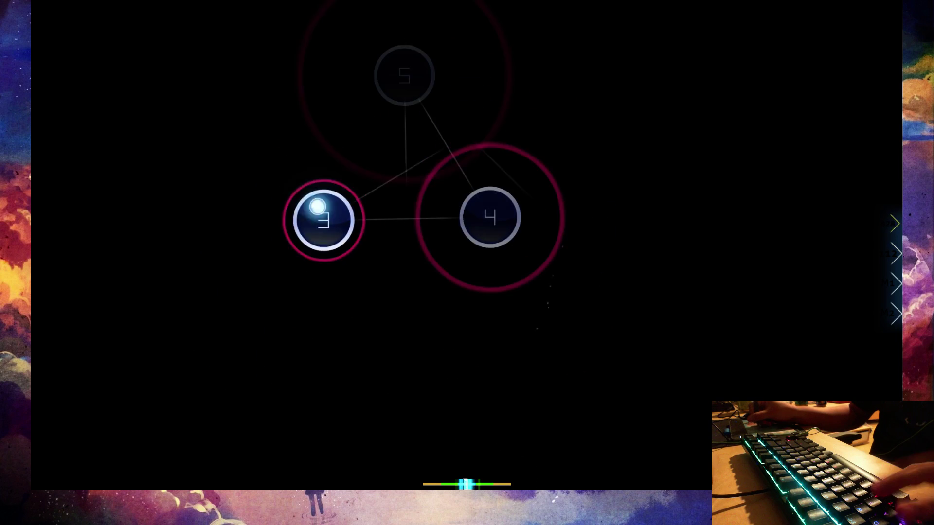
left_click_drag(458, 298, 536, 365)
mouse_move(385, 325)
left_mouse_down()
mouse_move(328, 339)
mouse_move(365, 321)
left_mouse_up()
left_click(402, 73)
left_click(405, 242)
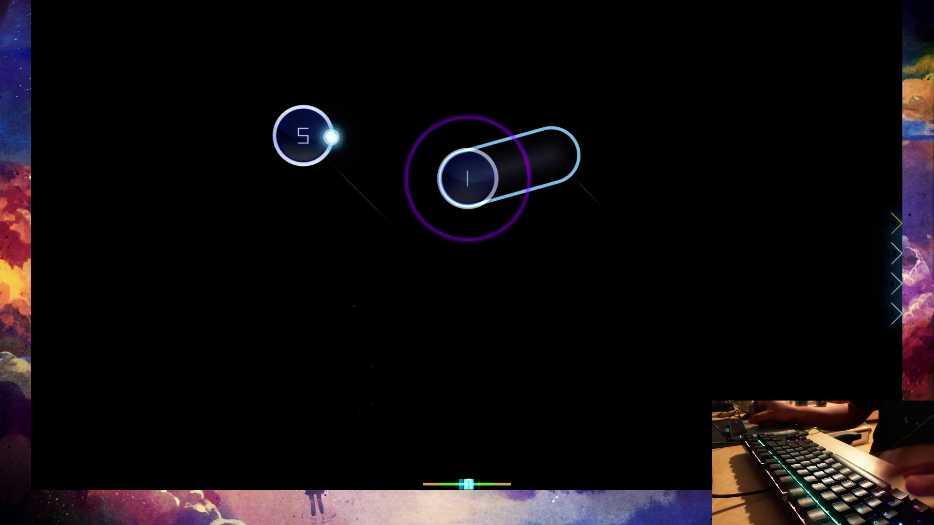
left_click(612, 217)
left_click(468, 301)
Follow the long curved slider and the vertical slider, hitting the circles between them.
left_click_drag(551, 155, 466, 179)
left_click(667, 208)
left_click_drag(584, 296, 467, 321)
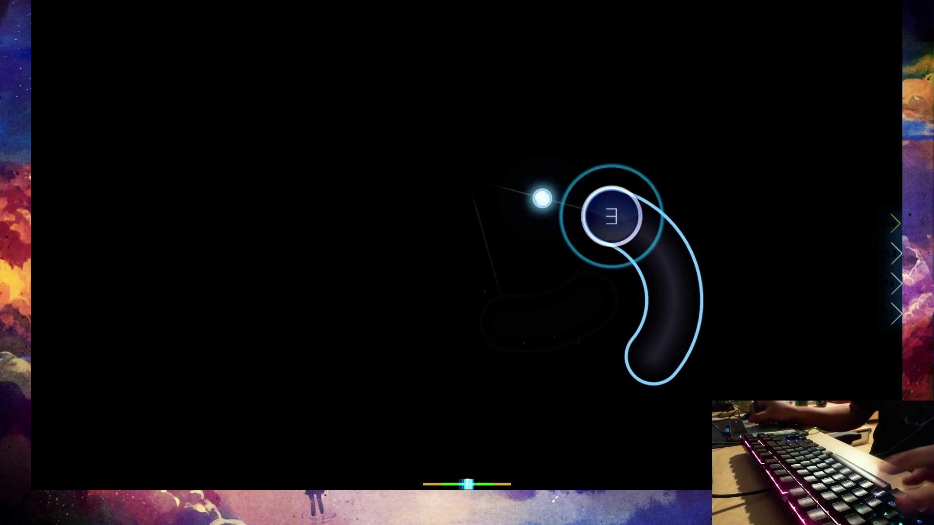
left_click_drag(613, 209, 643, 365)
left_click(528, 238)
left_click_drag(634, 131, 719, 110)
left_click_drag(653, 357, 613, 209)
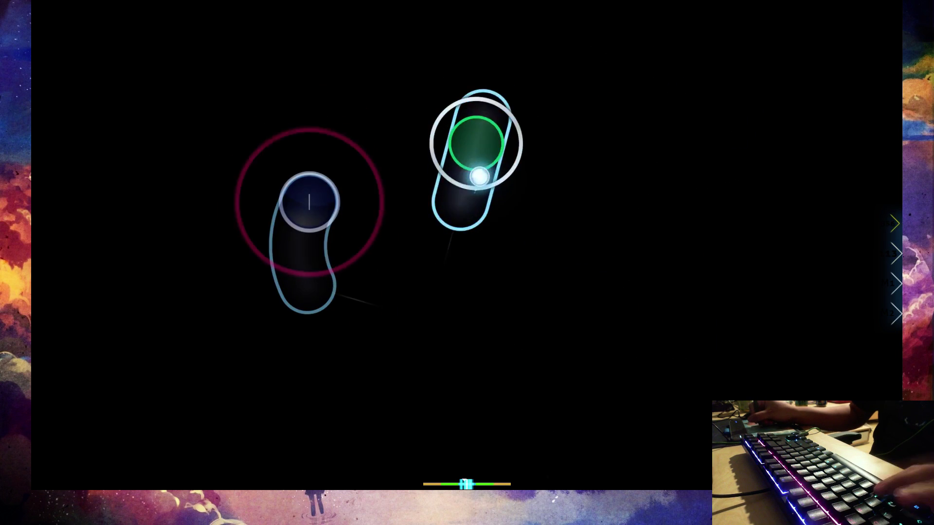
left_click(475, 146)
left_click_drag(306, 205, 307, 284)
Hit the circles around the short horizontal sliders near the top of the screen.
left_click(422, 320)
mouse_move(385, 160)
left_mouse_down()
mouse_move(212, 182)
mouse_move(380, 153)
left_mouse_up()
left_click(598, 179)
mouse_move(540, 99)
left_mouse_down()
mouse_move(452, 117)
mouse_move(547, 102)
left_mouse_up()
left_click(386, 157)
left_click(581, 407)
left_click(478, 266)
left_click(599, 176)
Hit the final circles and slider, then spin the closing spinner.
left_click(563, 255)
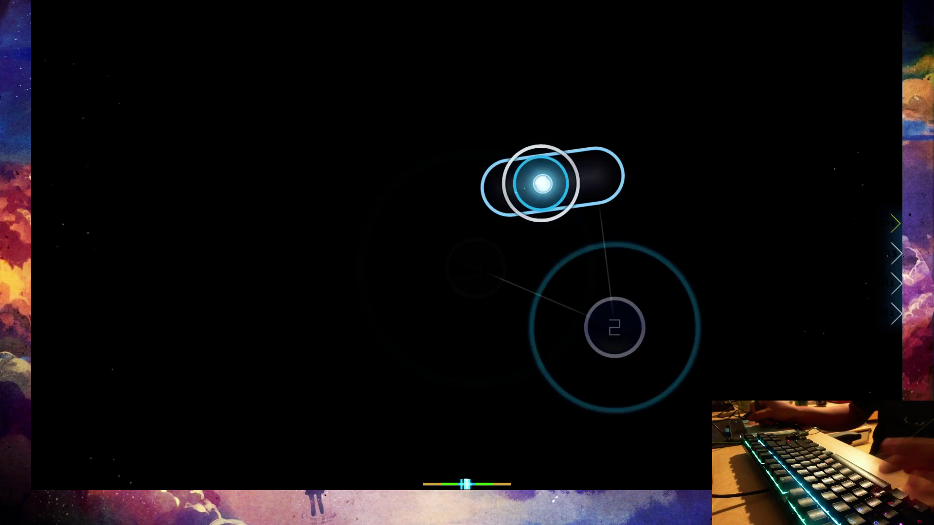
left_click_drag(544, 183, 606, 183)
left_click(650, 247)
left_click_drag(527, 340, 438, 350)
left_click_drag(394, 255, 482, 255)
left_click_drag(438, 350, 511, 350)
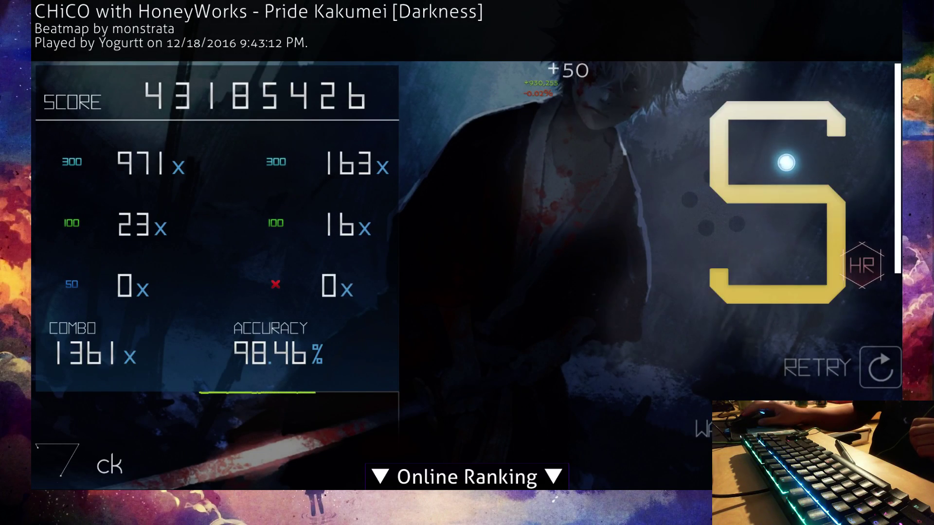
scroll(472, 242, "down", 3)
scroll(360, 230, "up", 3)
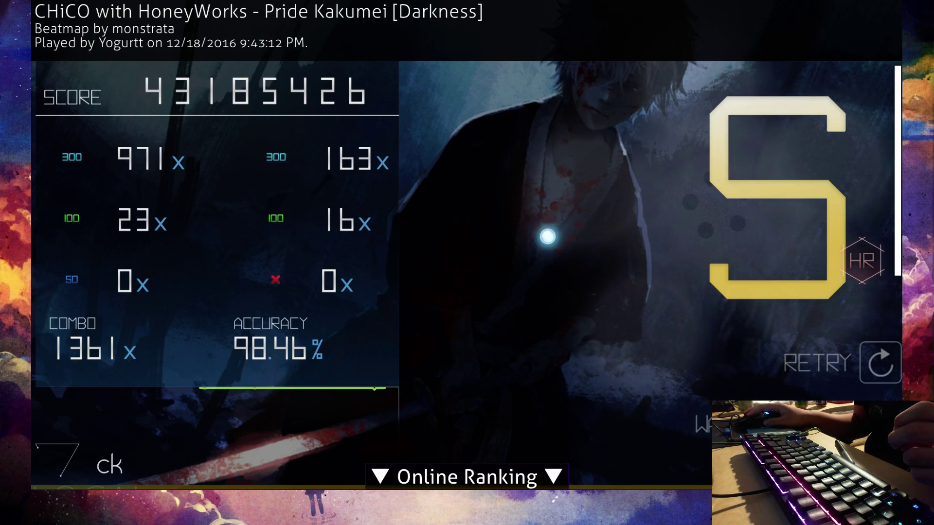
scroll(548, 236, "down", 5)
scroll(305, 343, "up", 3)
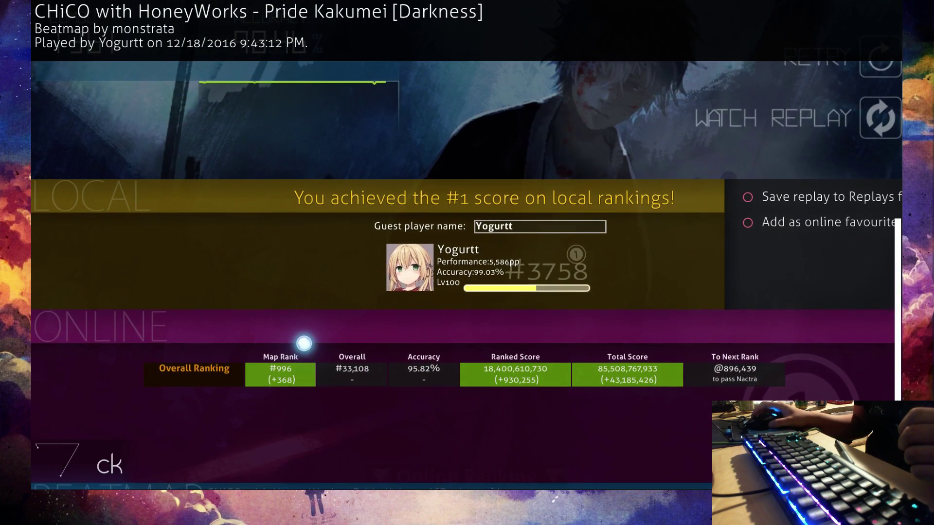